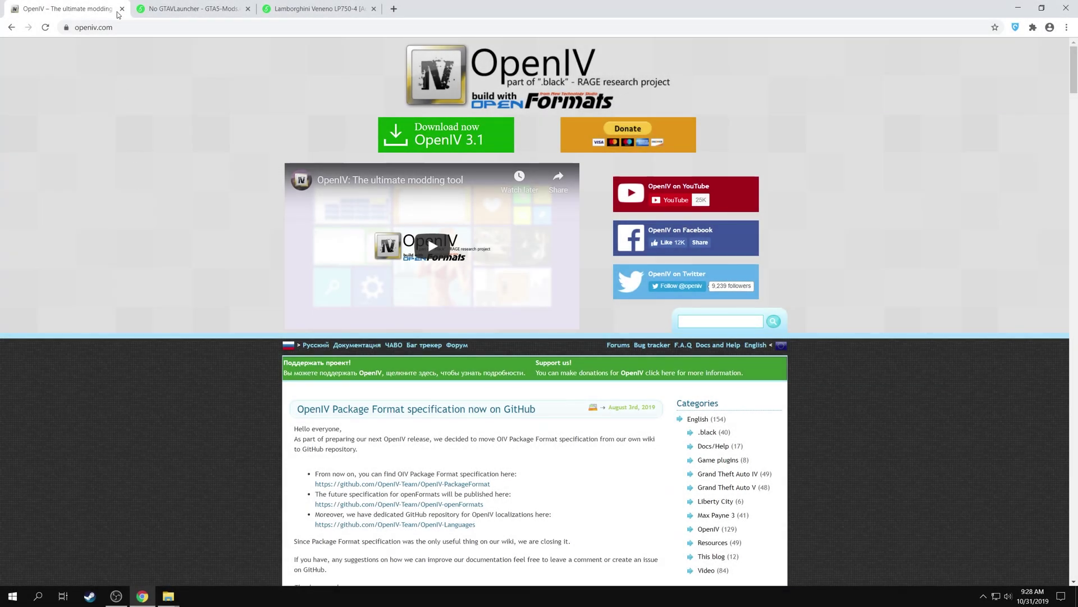
Look over the OpenIV homepage at openiv.com, briefly selecting its site address.
click(125, 29)
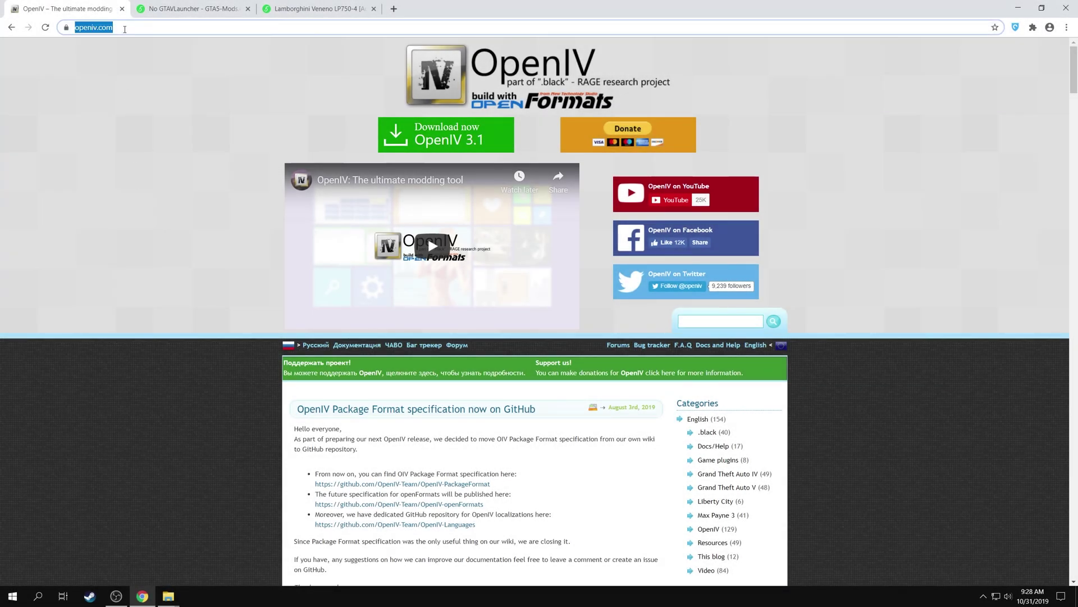
click(292, 87)
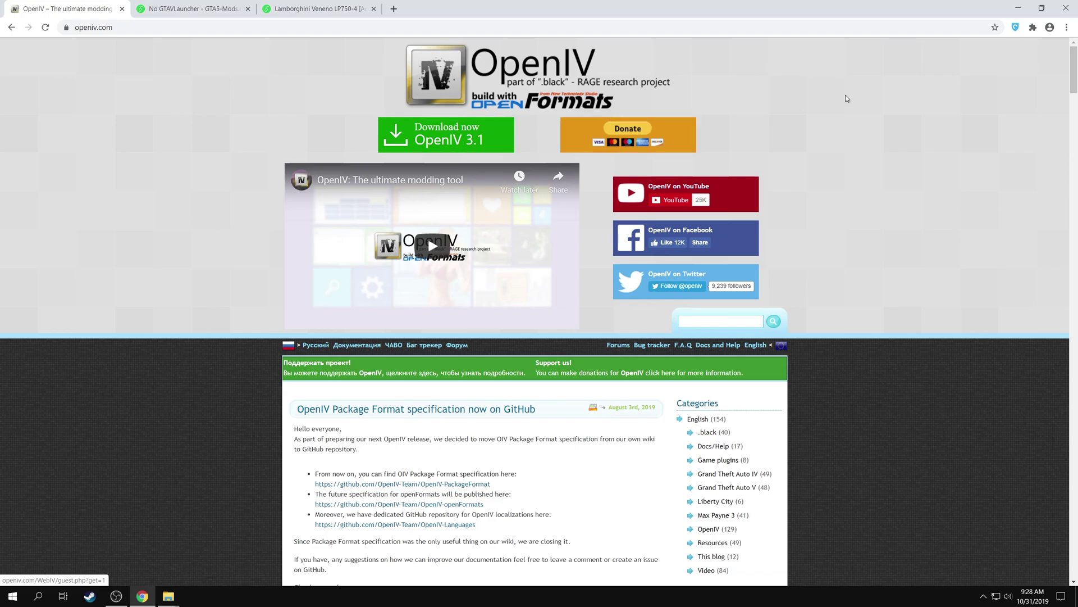
Minimise Chrome and launch ovisetup.exe from the Downloads folder.
click(1018, 8)
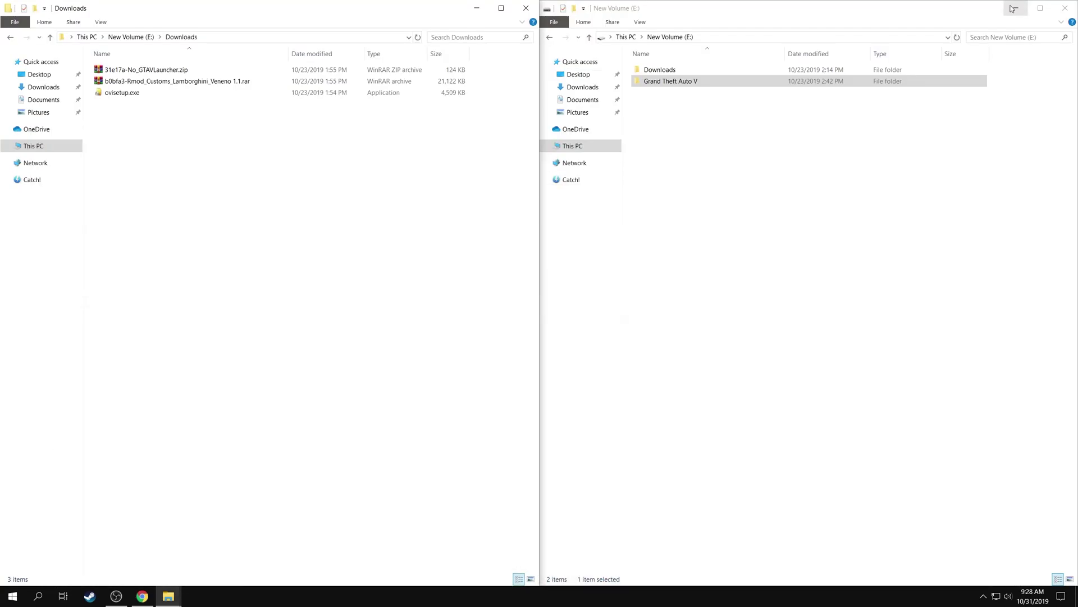
click(137, 96)
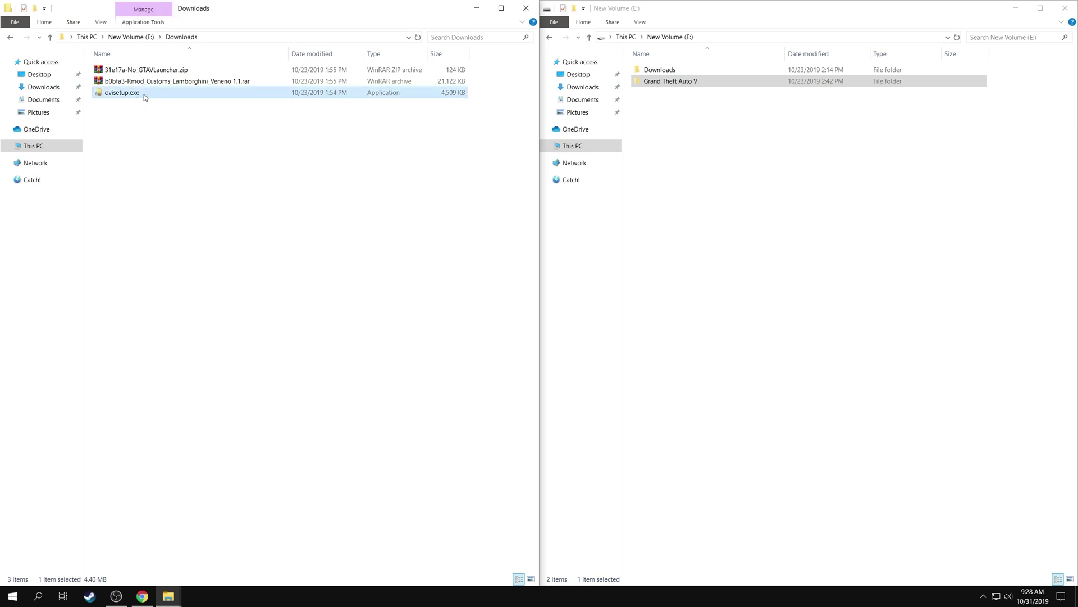
double_click(145, 97)
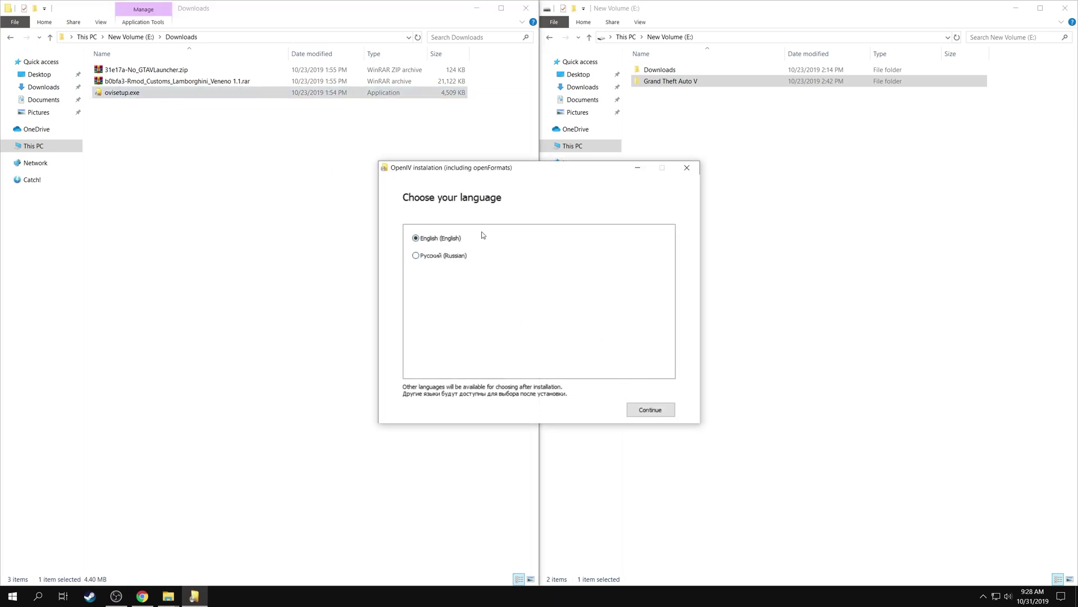
Install OpenIV 3.1 on this computer in English, accepting the licence and the 24.3 Mb download.
click(643, 409)
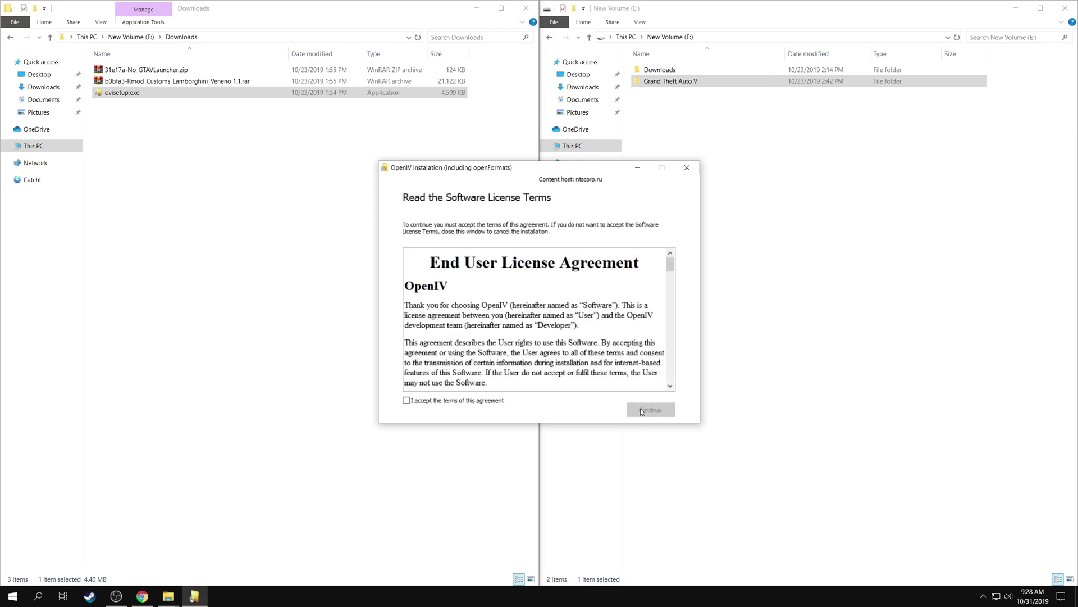
click(475, 401)
click(640, 410)
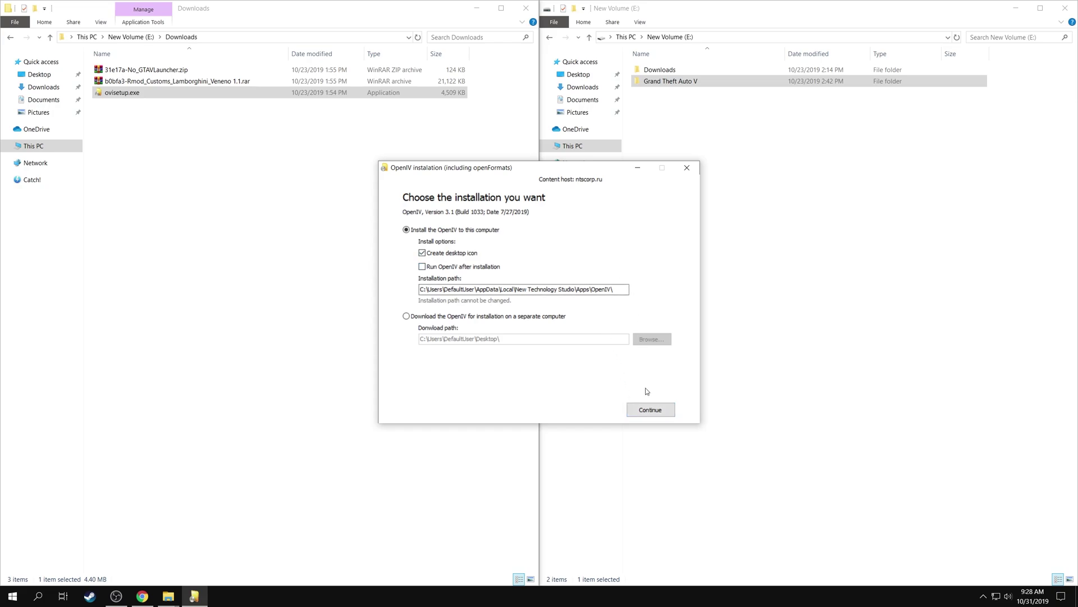
click(647, 413)
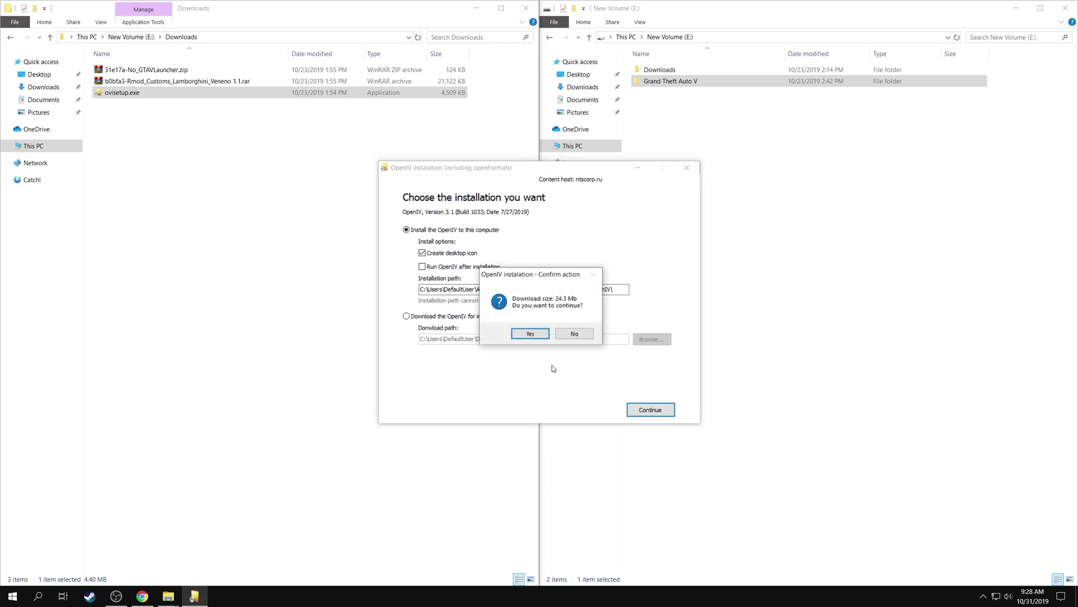
click(530, 334)
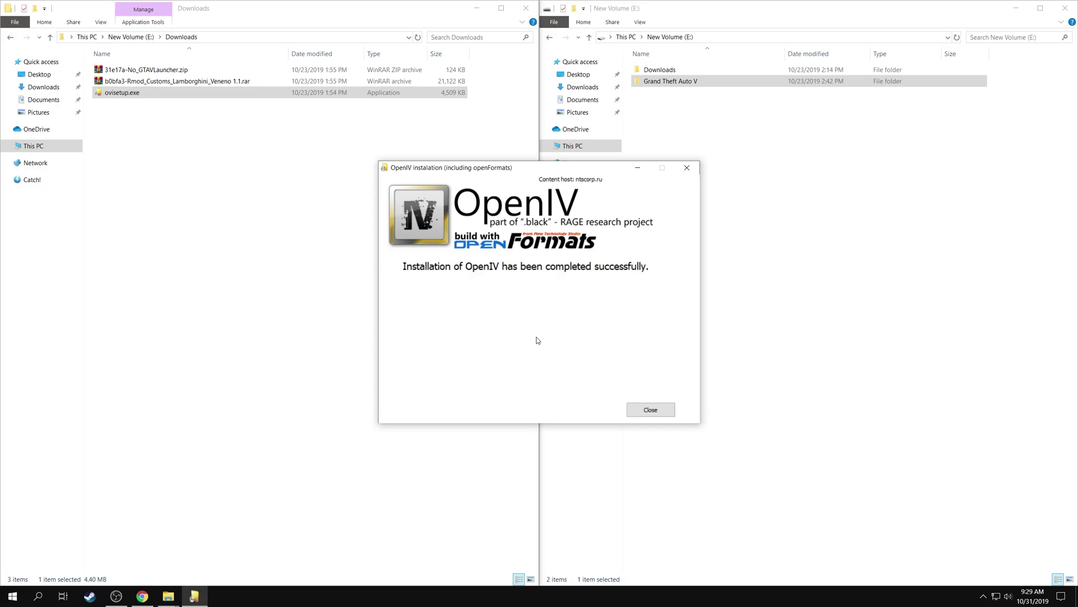
Close the finished installer and launch OpenIV from a Start search for 'op'.
click(650, 410)
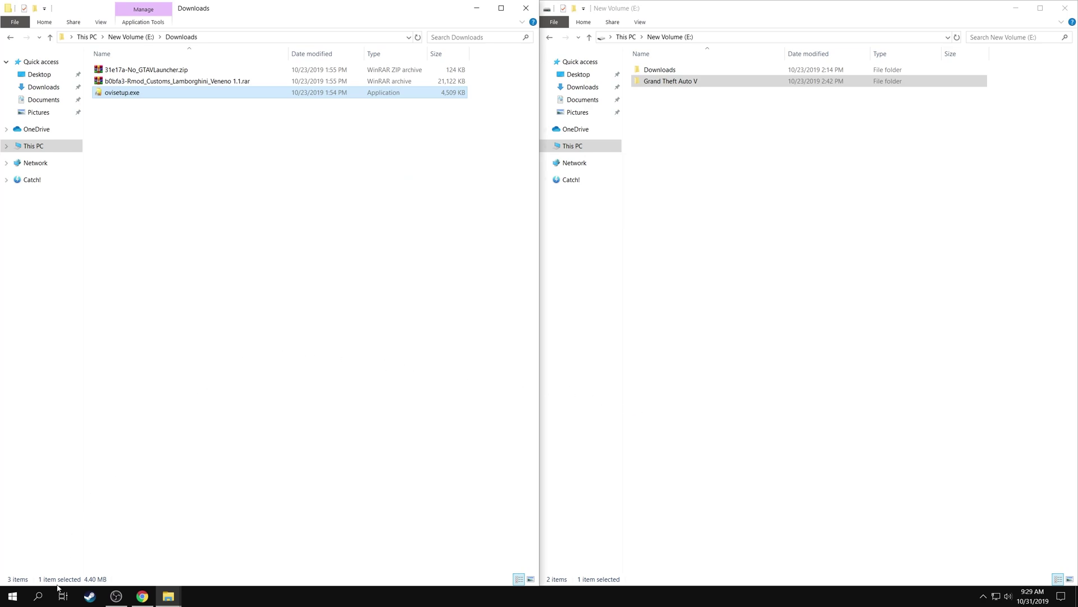
click(47, 600)
text(open)
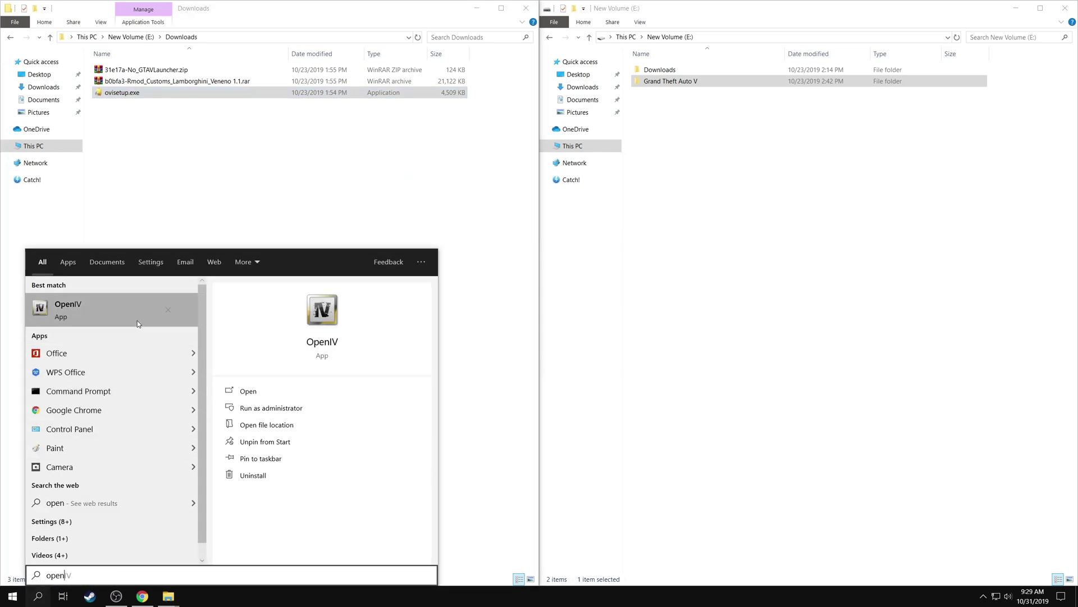
click(139, 323)
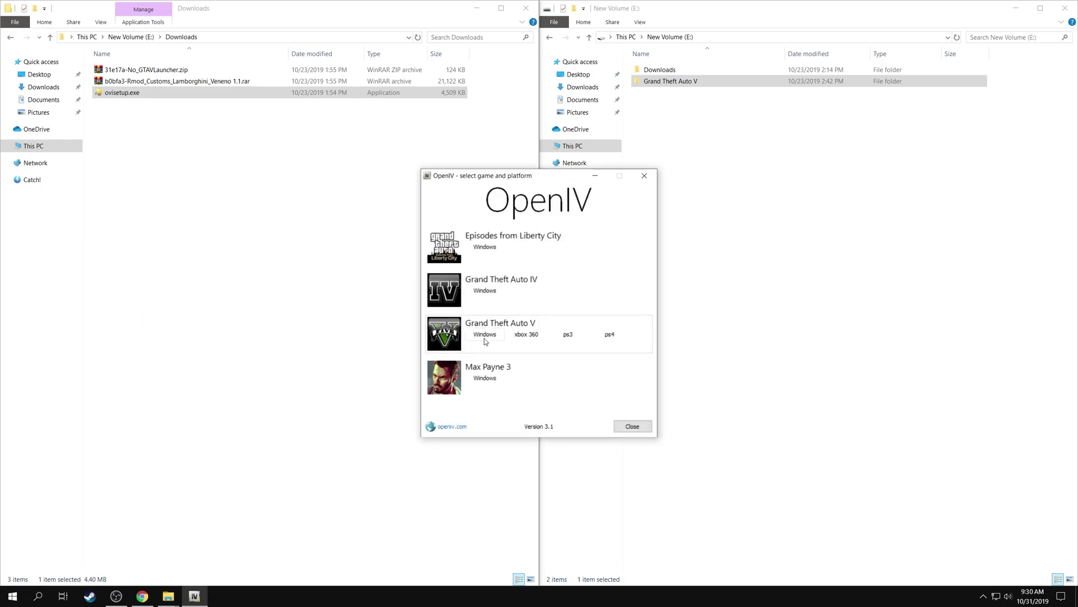
Set OpenIV to GTA V for Windows with the game folder E:\Grand Theft Auto V\.
click(486, 339)
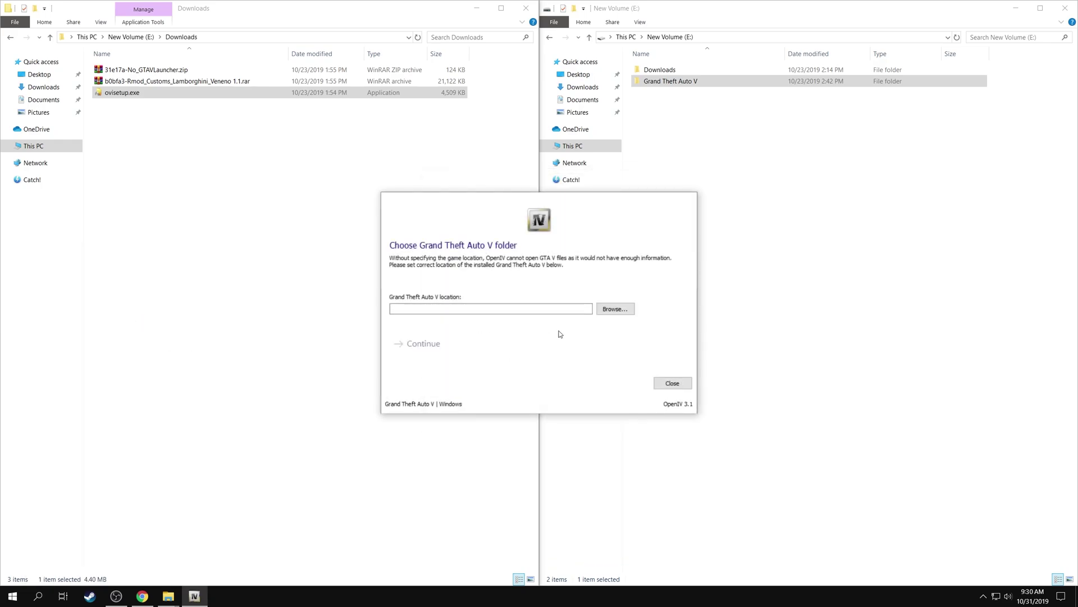
click(618, 310)
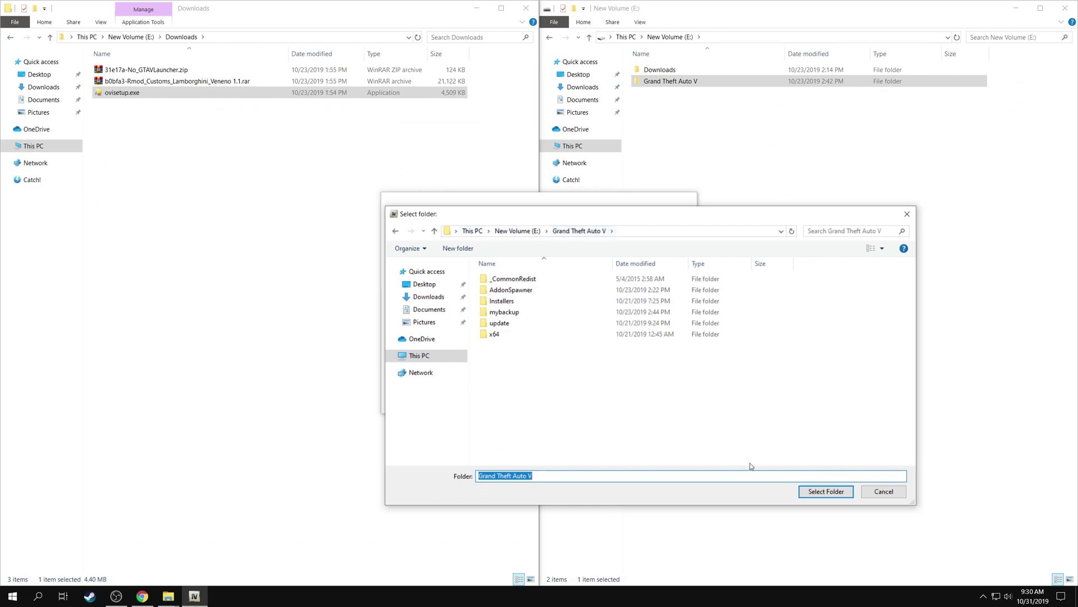
click(825, 491)
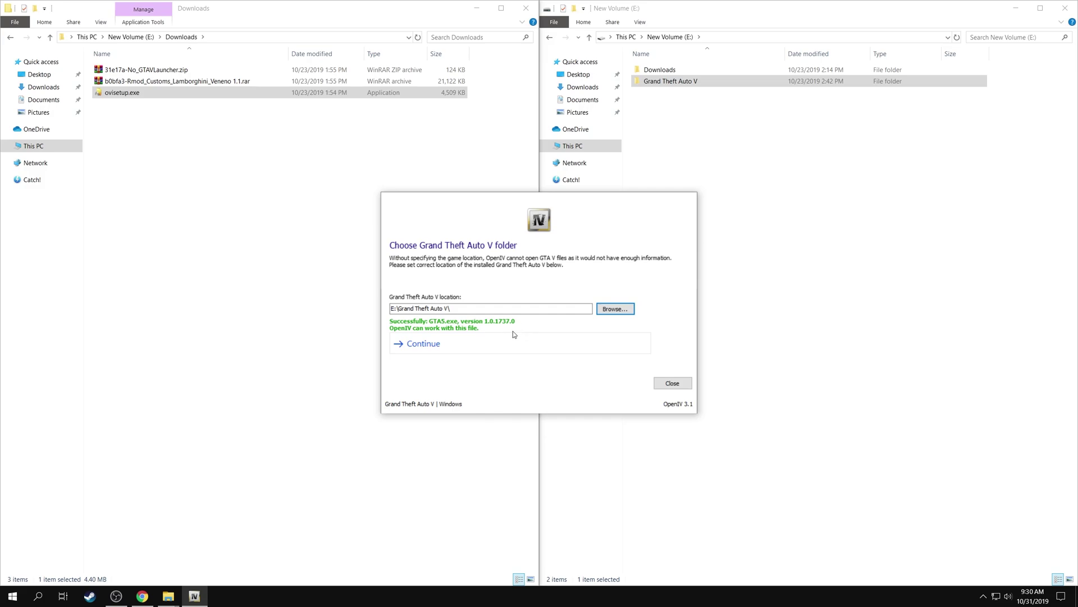
click(426, 350)
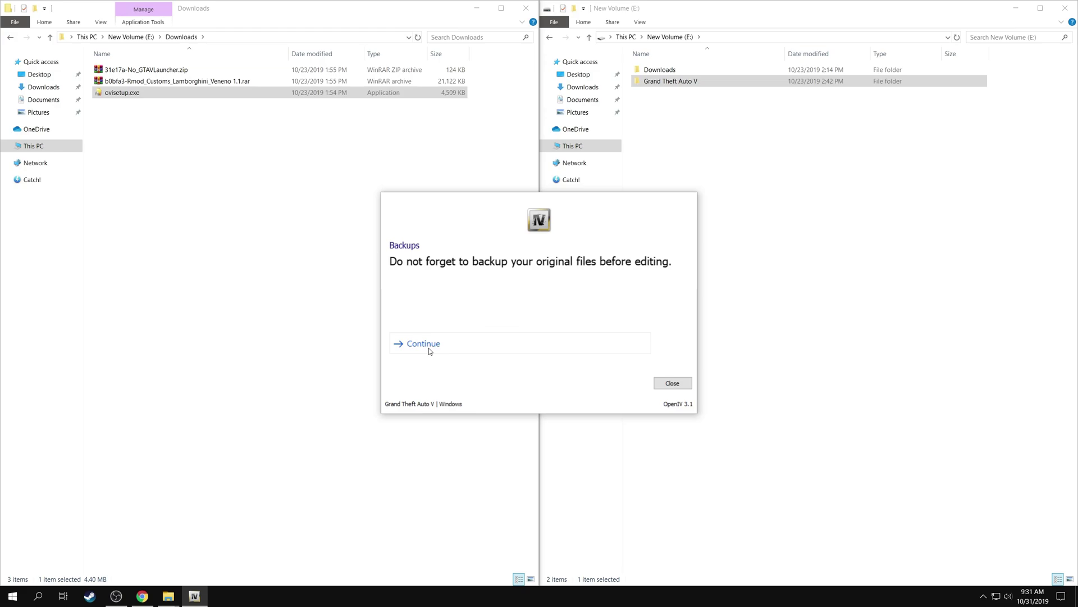
click(426, 346)
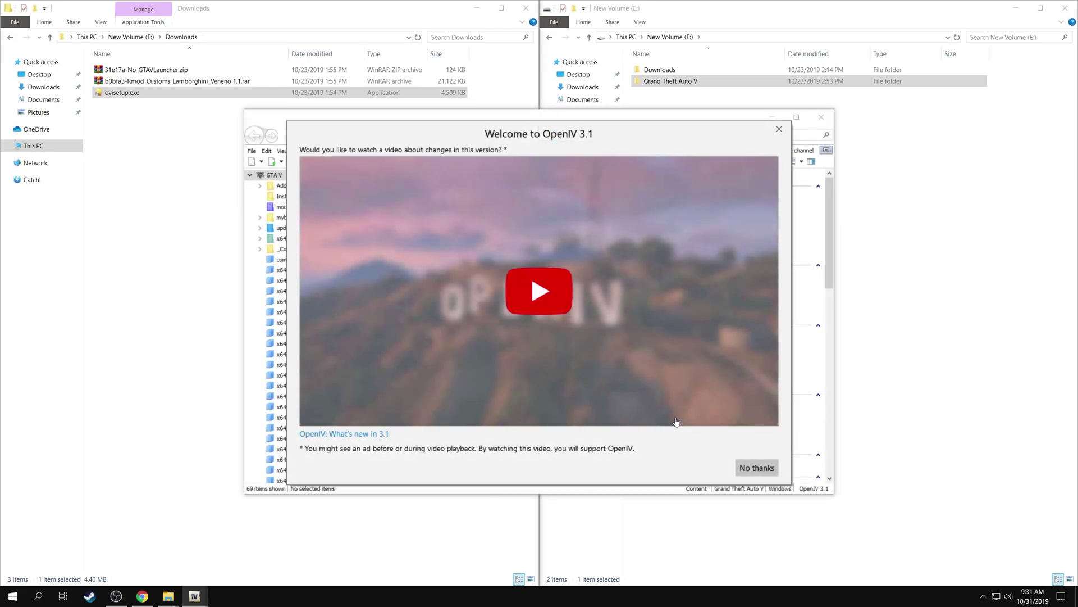
Skip the what's-new video and install ASI Loader, OpenIV.ASI and openCamera via ASI Manager.
click(777, 476)
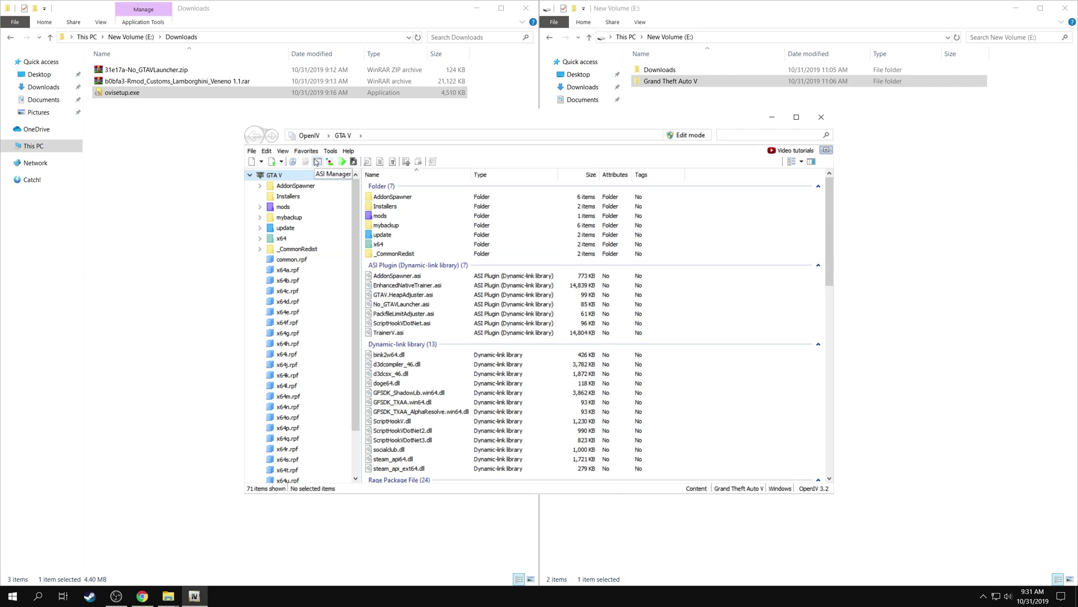
click(331, 151)
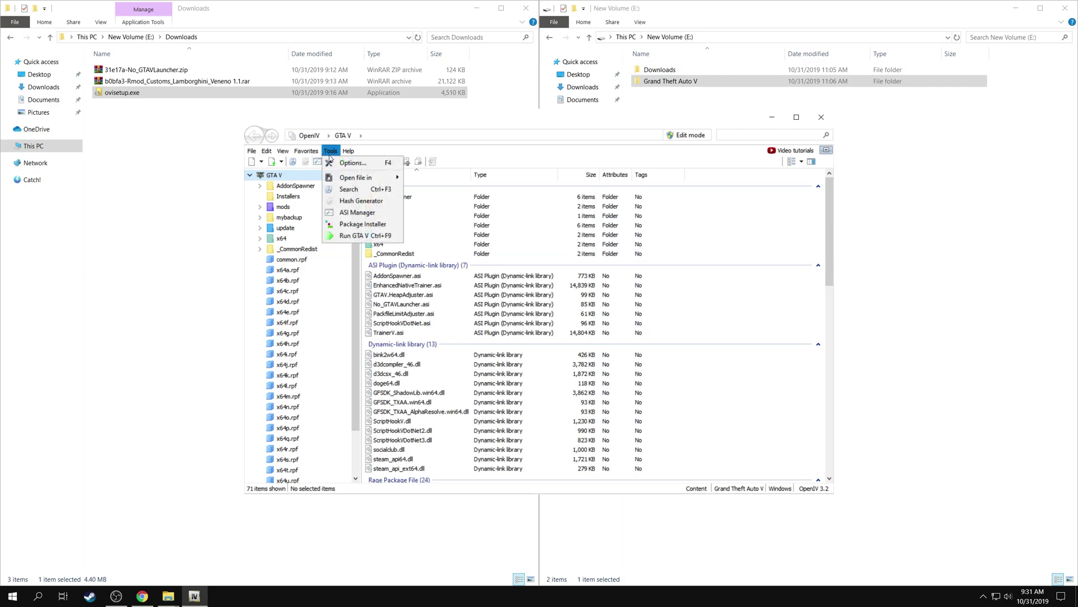
click(349, 213)
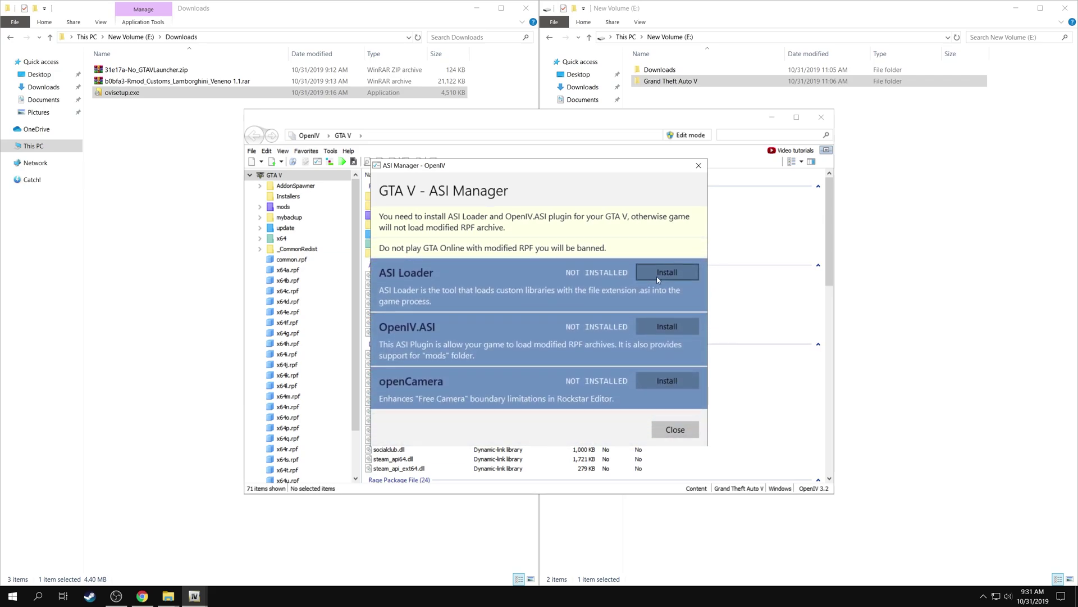
click(657, 274)
click(658, 326)
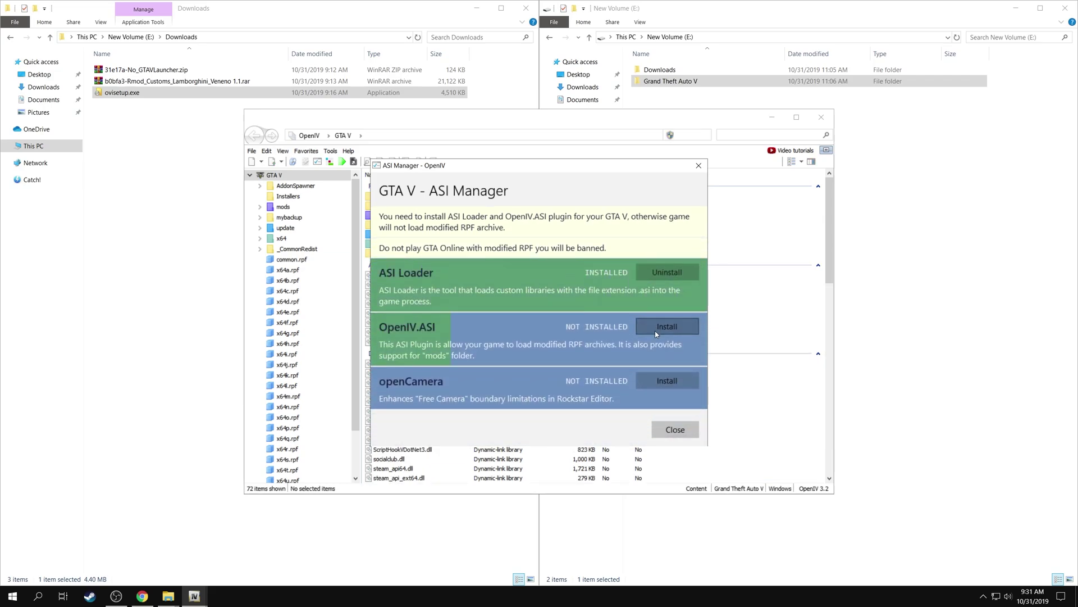
click(664, 399)
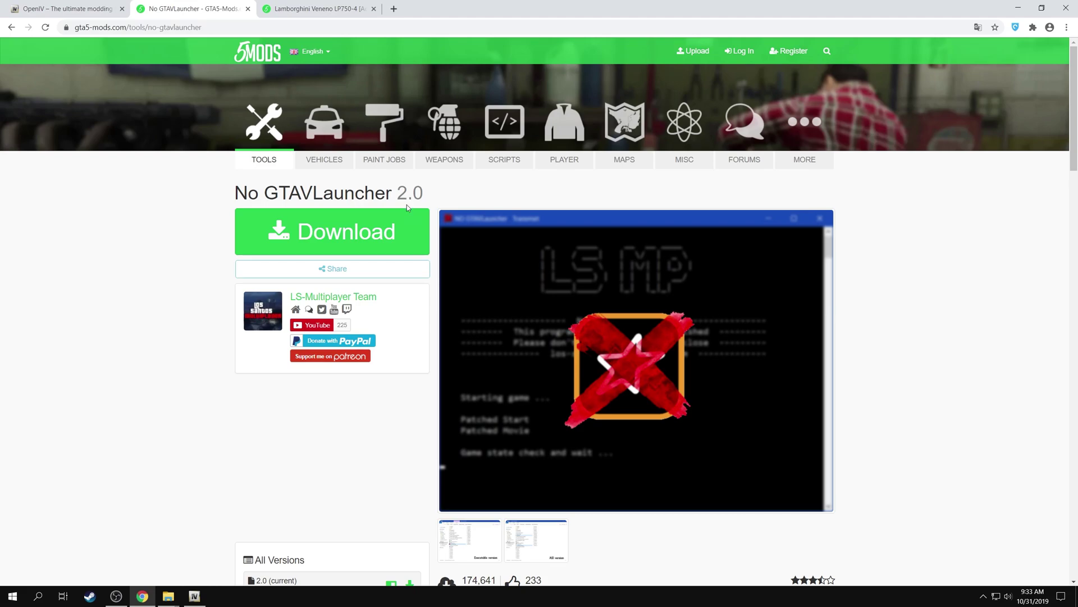
Download the No GTAVLauncher 2.0 tool from its gta5-mods.com page.
click(323, 8)
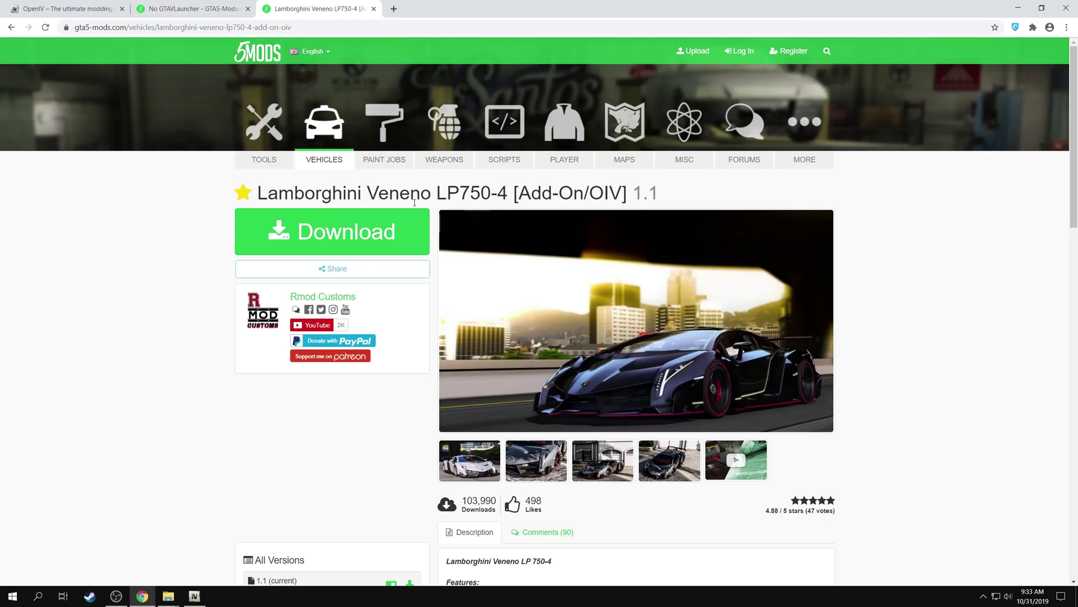
click(214, 4)
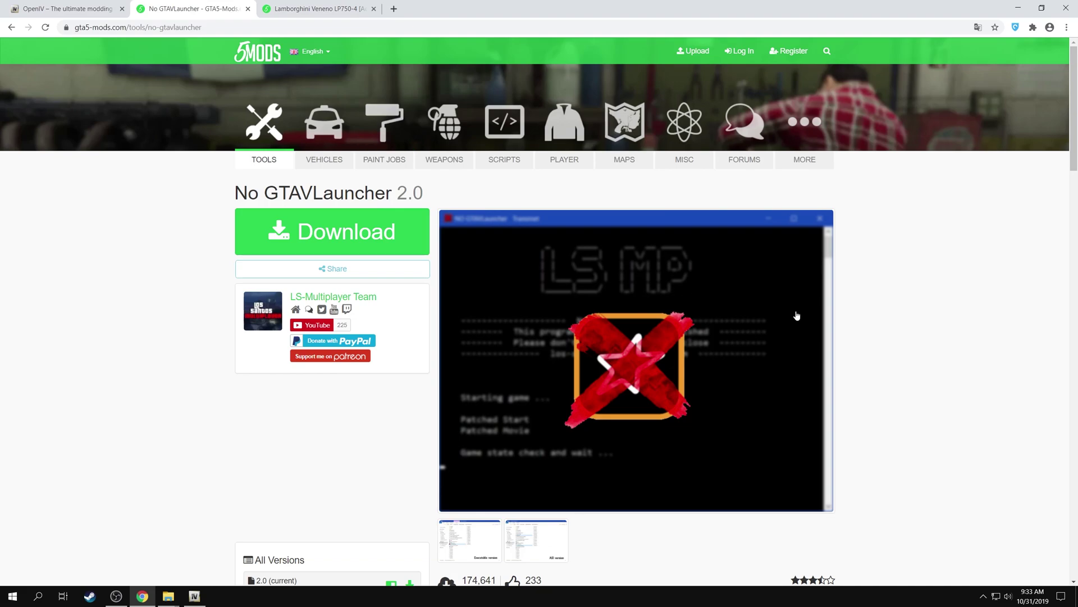
key(ctrl+Tab)
click(370, 228)
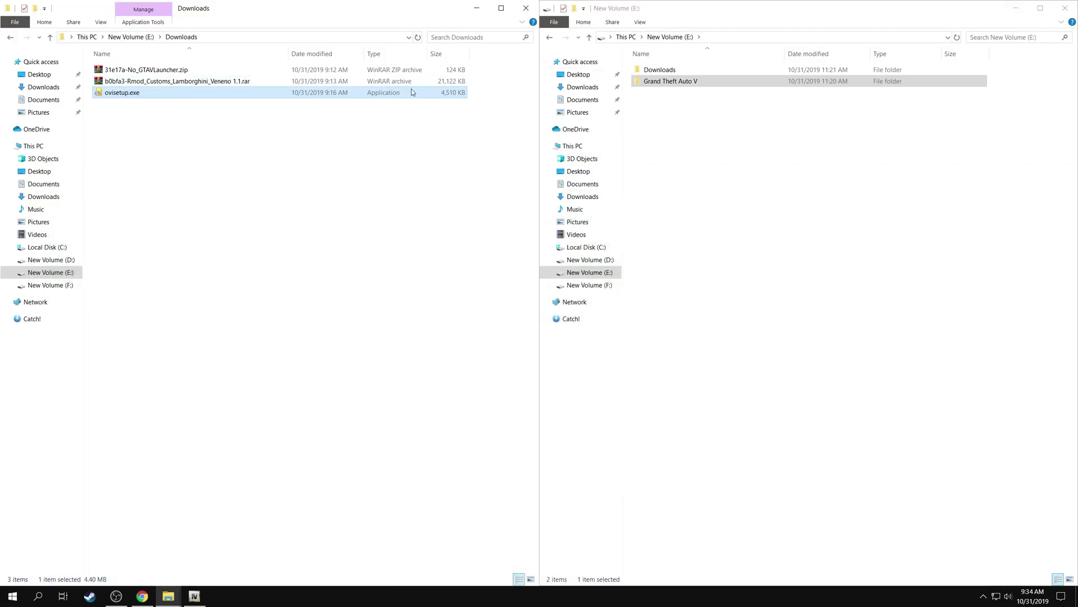
Extract the No_GTAVLauncher zip and the Lamborghini Veneno 1.1 rar into their own folders.
right_click(141, 76)
click(169, 128)
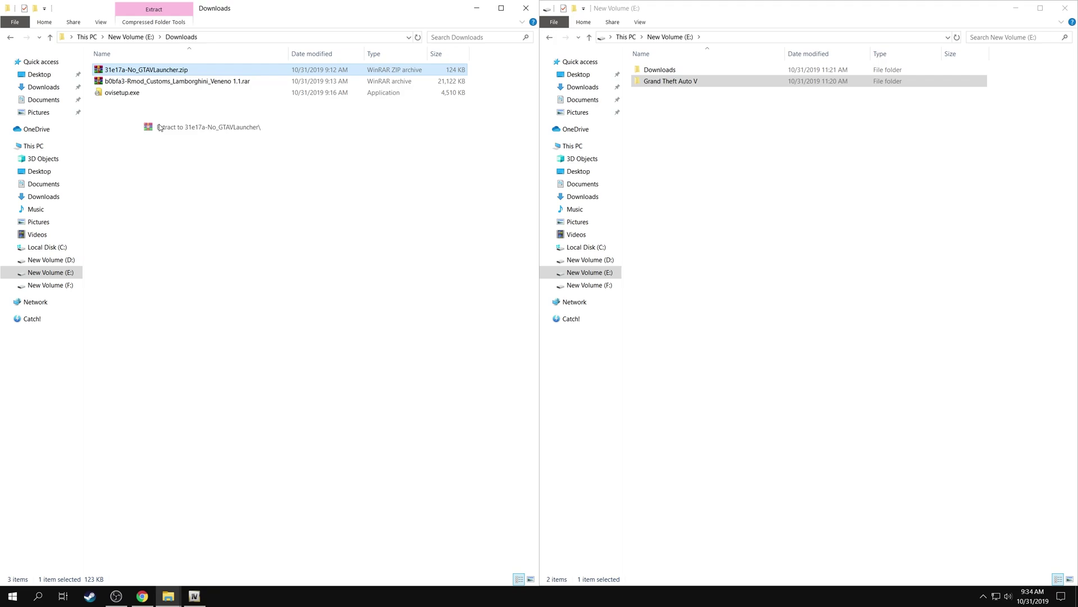
right_click(147, 93)
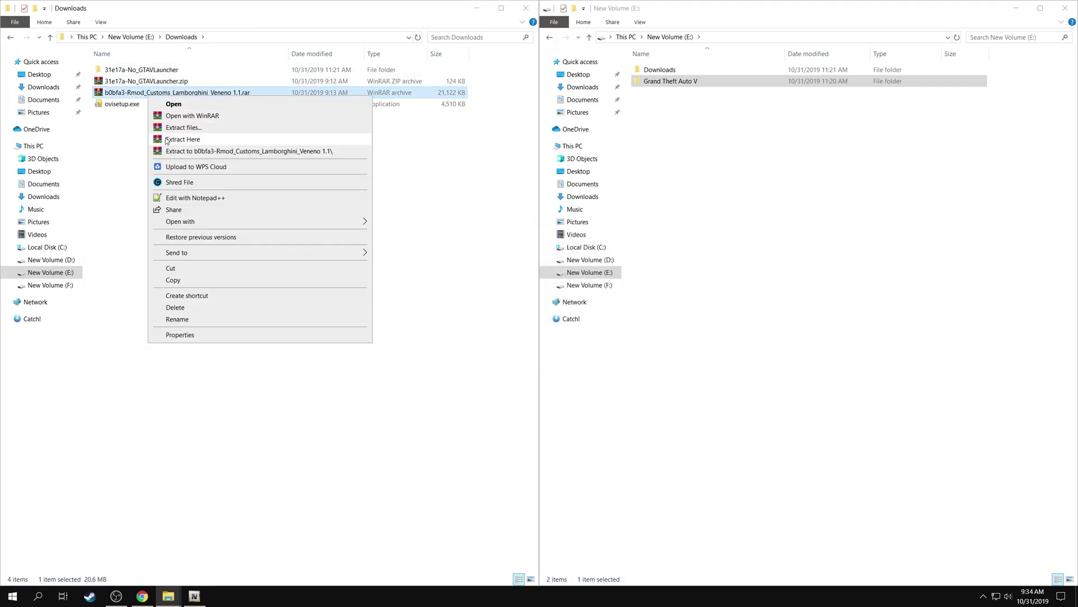
click(168, 151)
Move No_GTAVLauncher.asi and No_GTAVLauncher.exe into the Grand Theft Auto V folder.
double_click(142, 72)
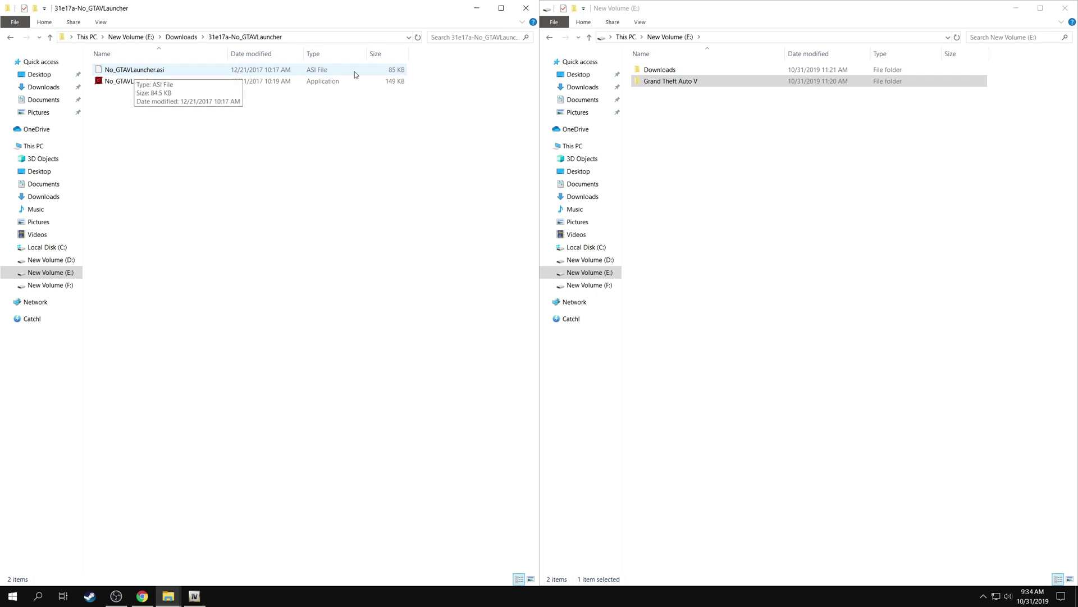
double_click(674, 82)
drag(176, 140, 983, 373)
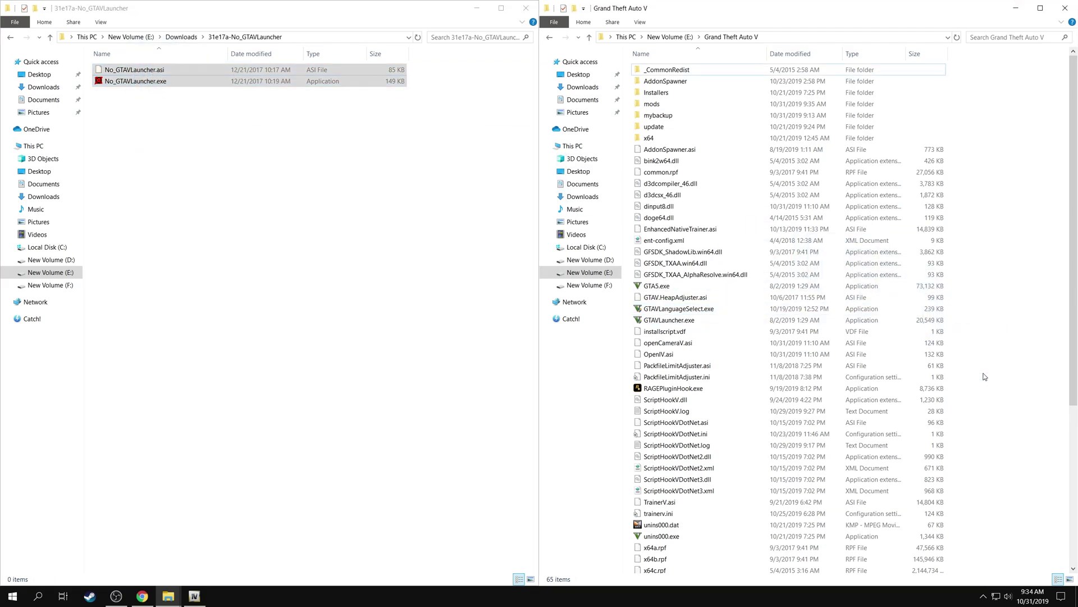
Read the No GTAVLauncher Installation instructions in Chrome, then minimise it and return to Downloads.
click(142, 596)
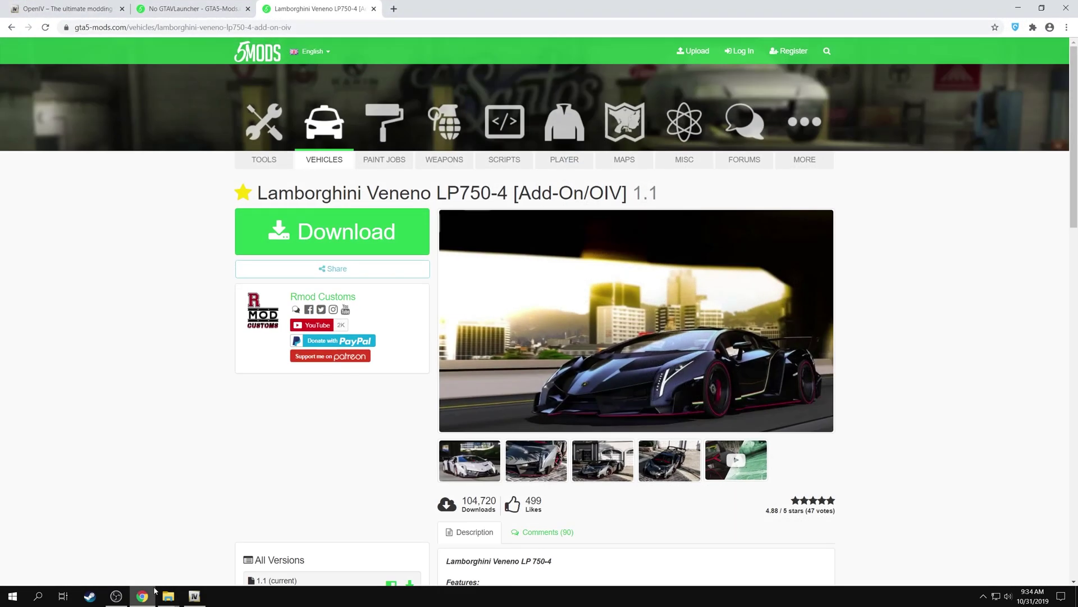
click(191, 9)
scroll(431, 263, down, 10)
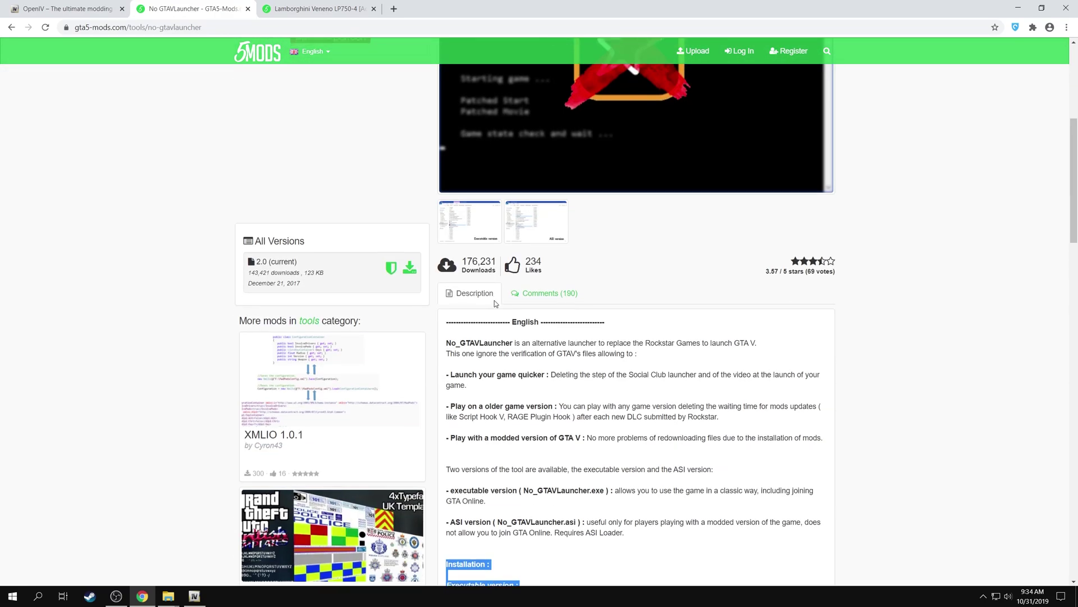
triple_click(444, 259)
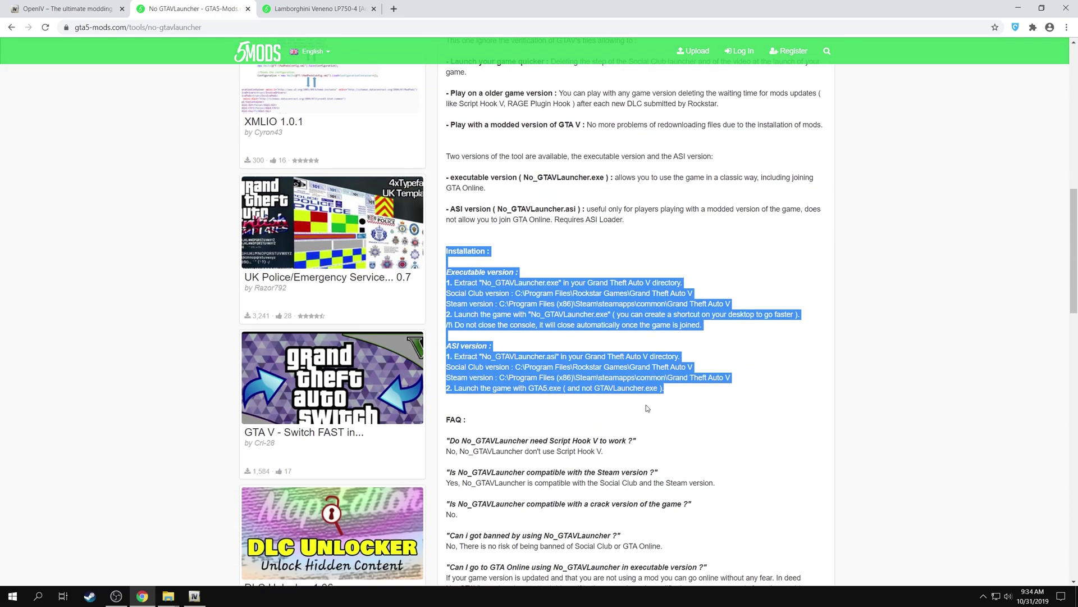
click(1020, 7)
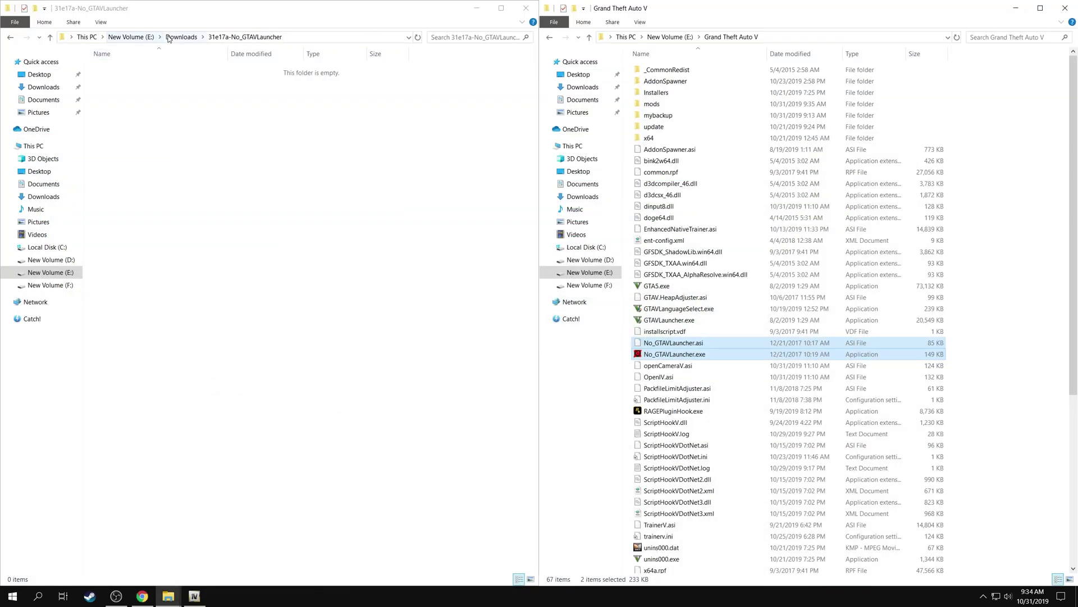
click(181, 37)
Read the OIV and manual installation steps in the Veneno mod's Mod Installation.txt, then minimise Notepad.
double_click(141, 82)
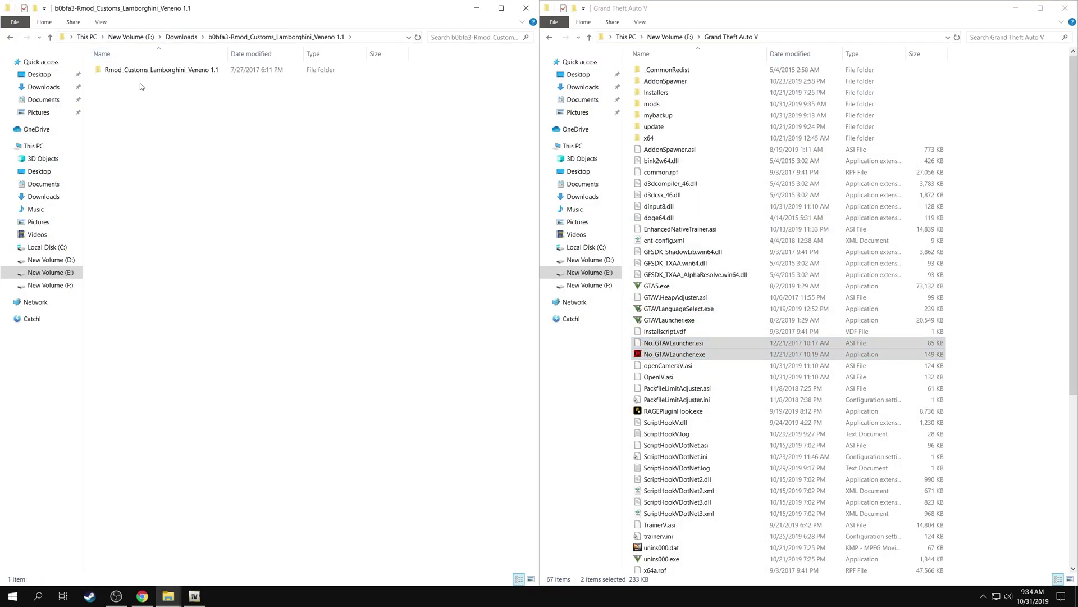
double_click(140, 71)
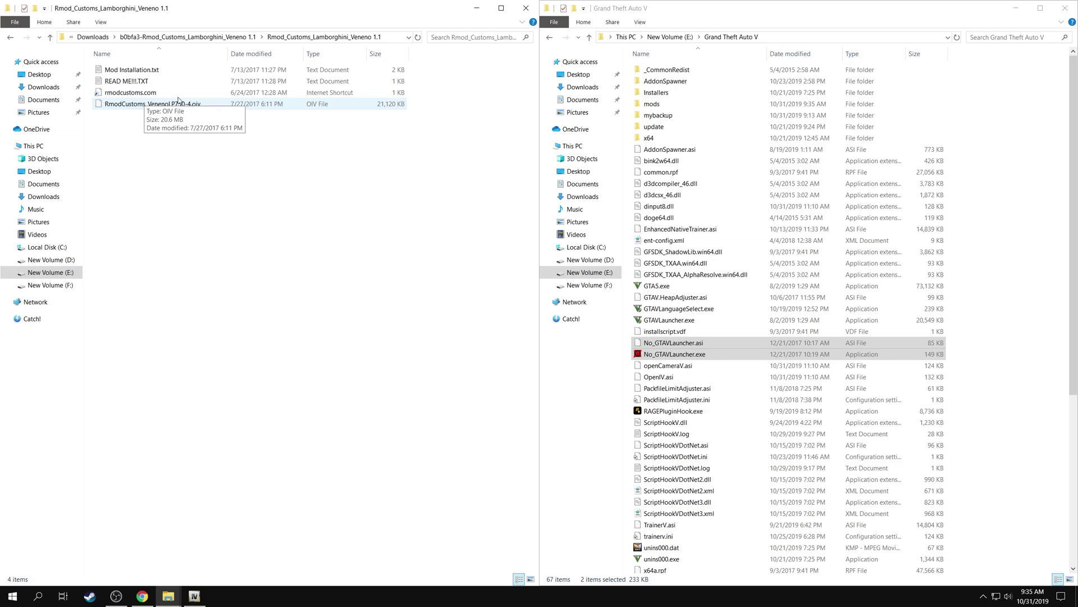
double_click(123, 71)
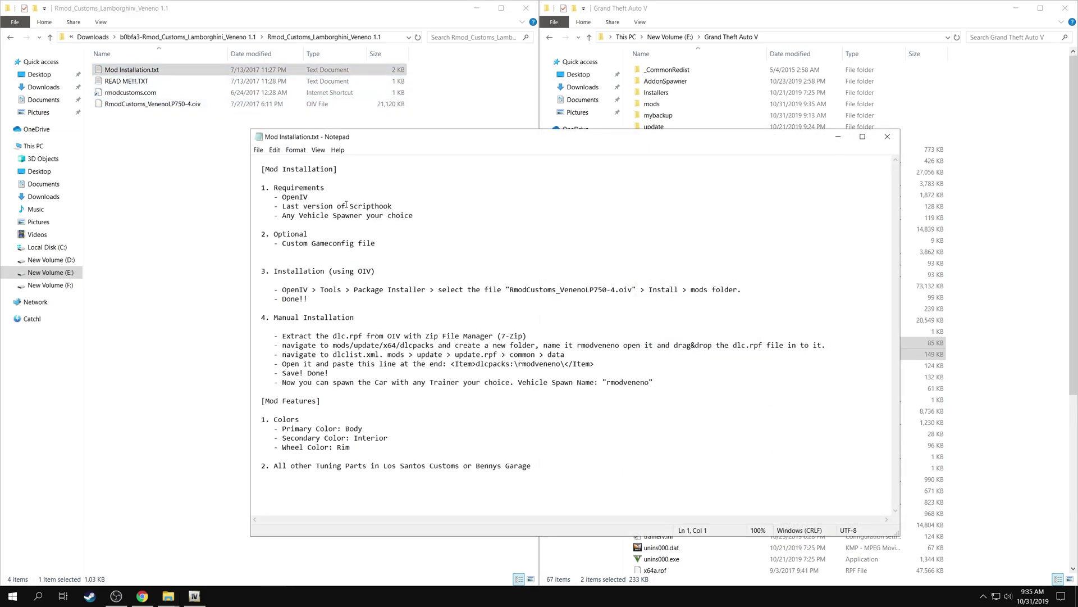
drag(261, 271, 685, 383)
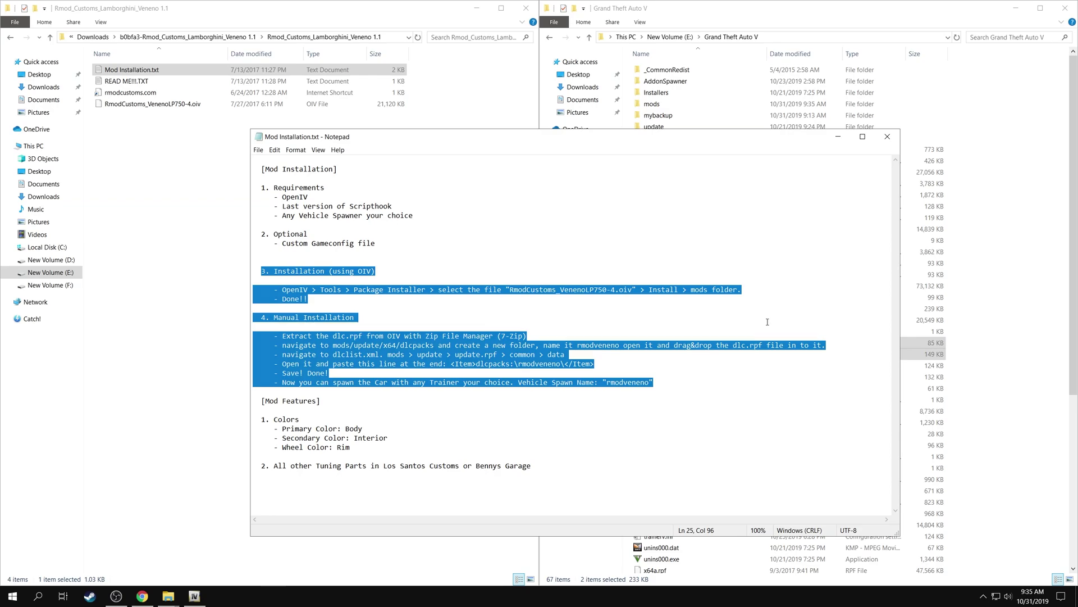
click(838, 137)
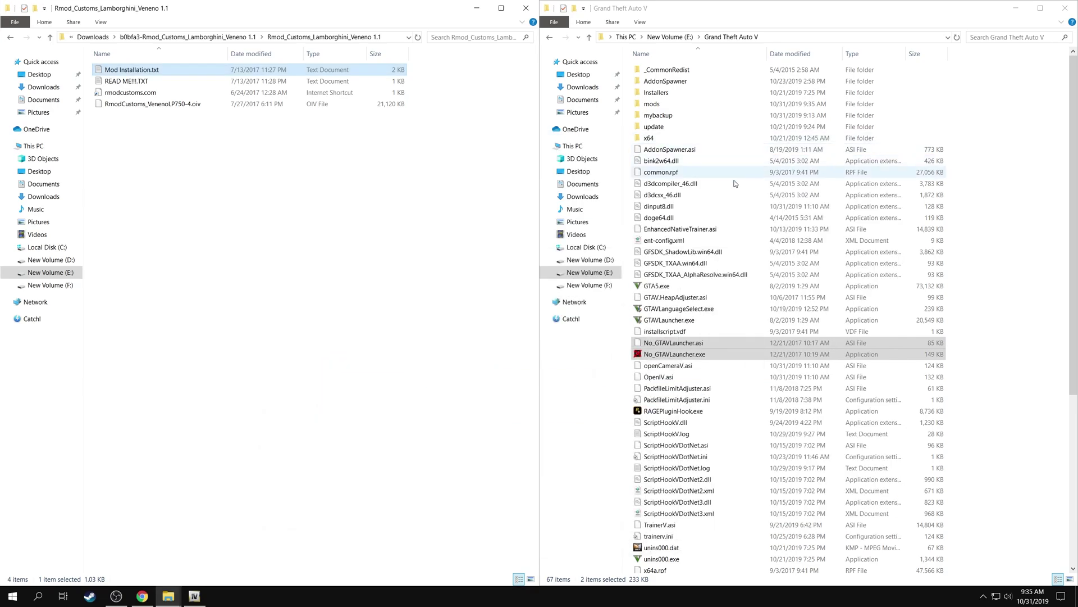
Load RmodCustoms_VenenoLP750-4.oiv from the E: Downloads folder into OpenIV's Package Installer.
click(194, 596)
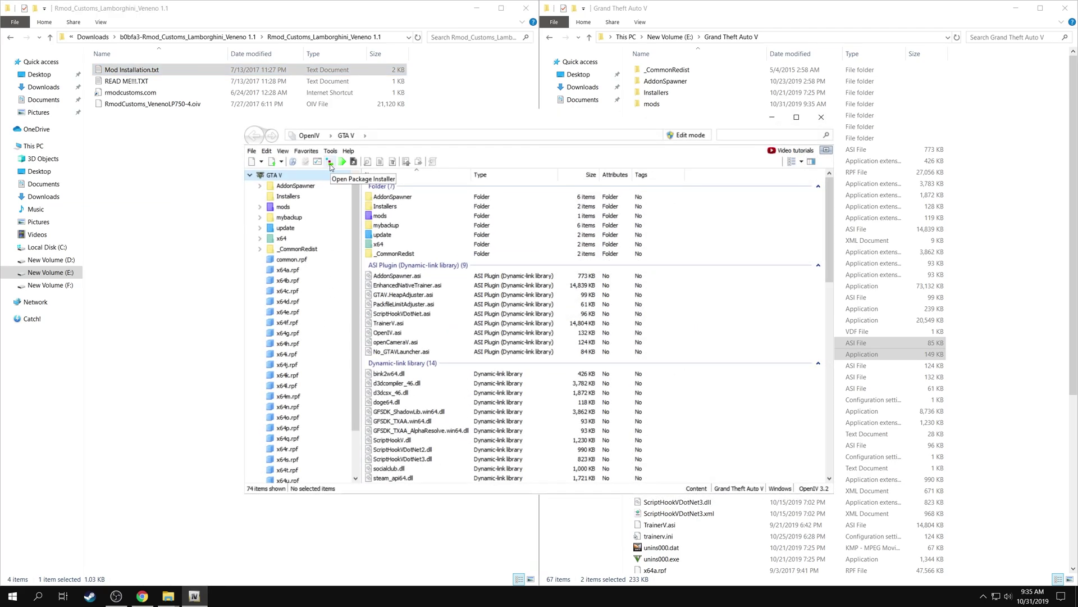
click(330, 150)
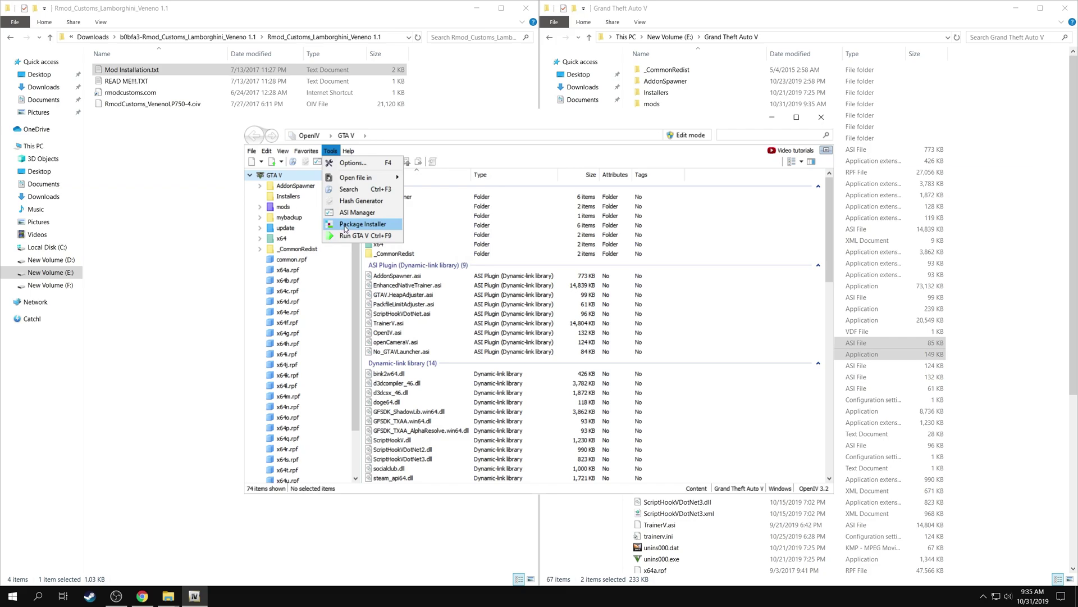
click(341, 225)
click(298, 355)
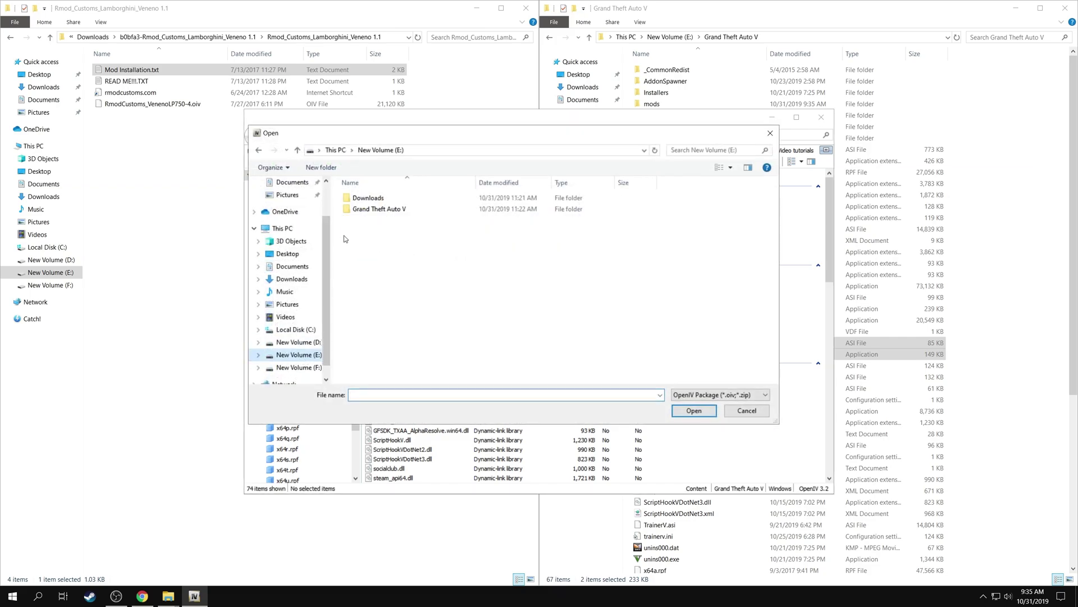
double_click(365, 198)
double_click(367, 210)
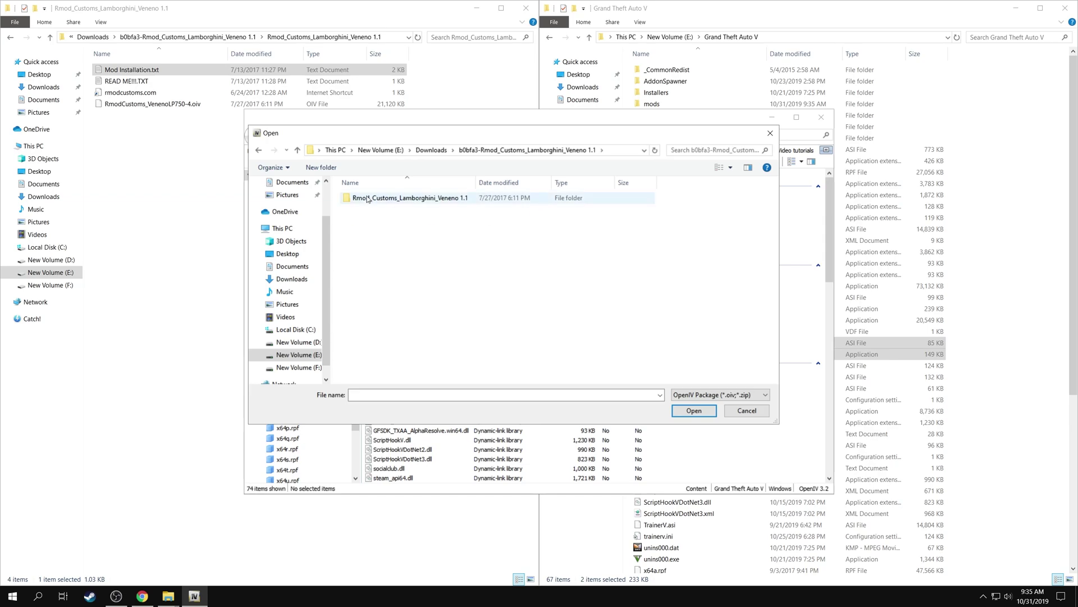
double_click(368, 198)
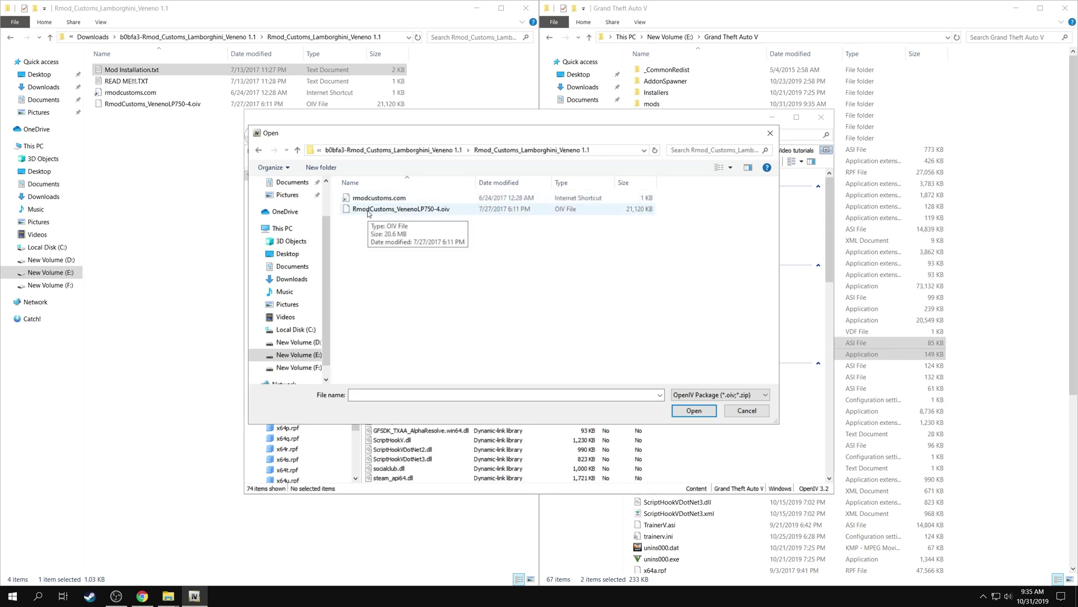
double_click(368, 209)
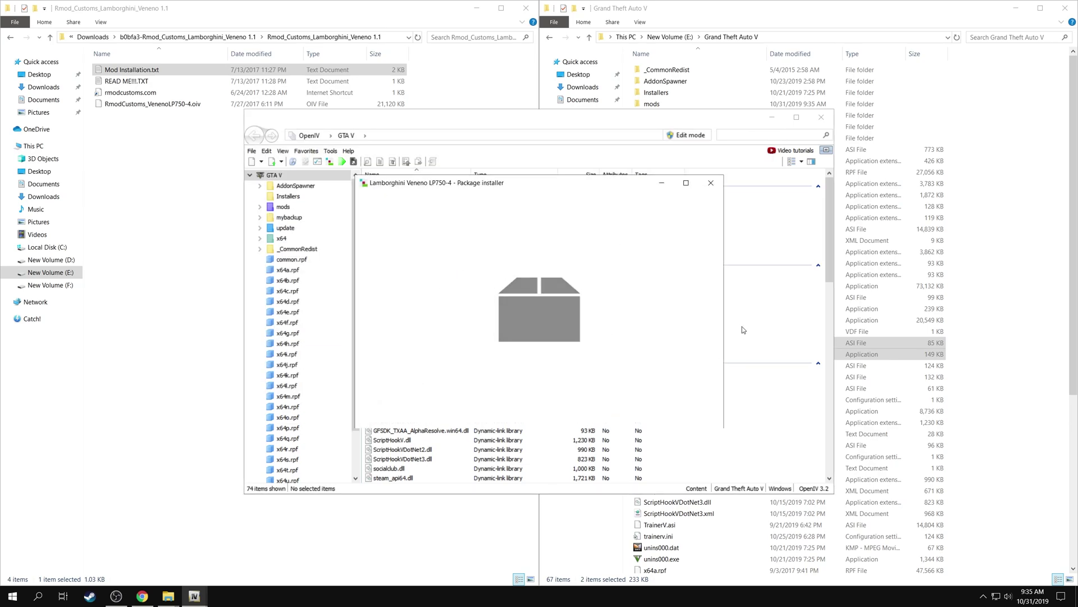
Install the Veneno LP750-4 package into the mods folder and close the installer.
click(694, 263)
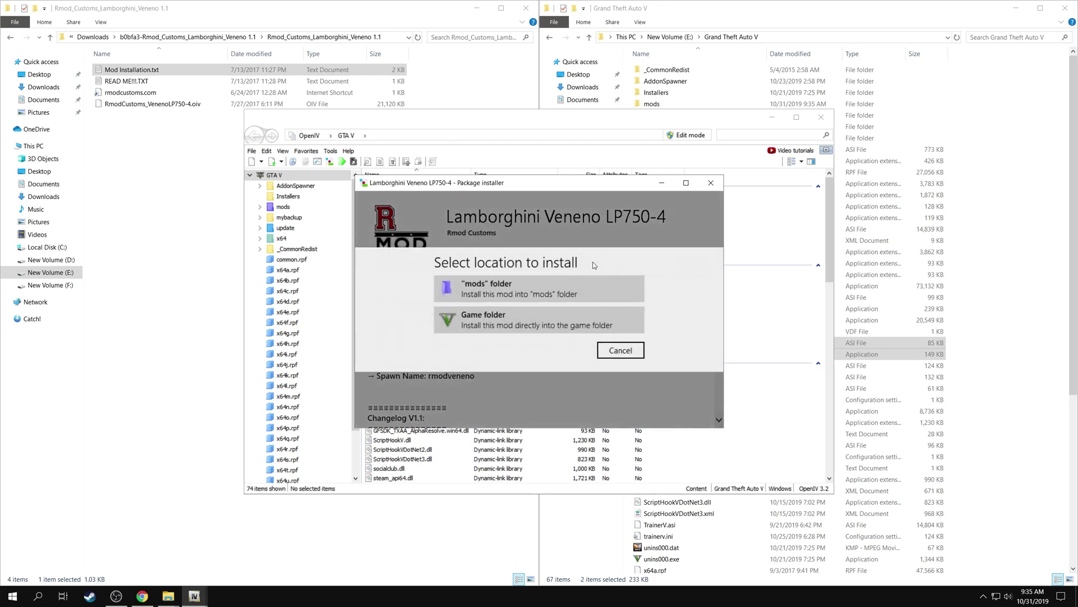
click(516, 297)
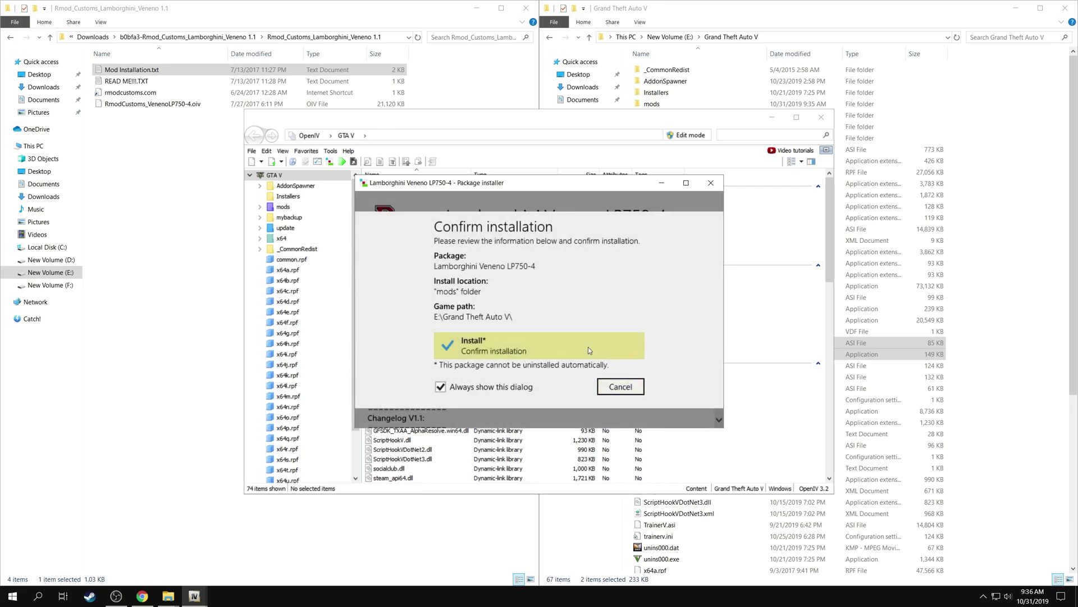
click(589, 350)
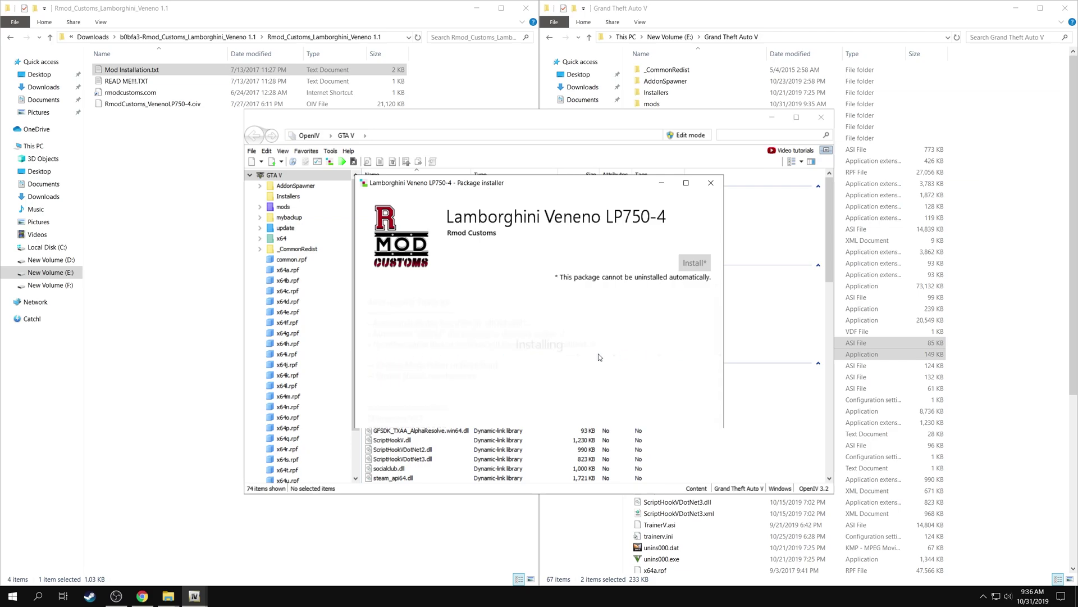
click(673, 410)
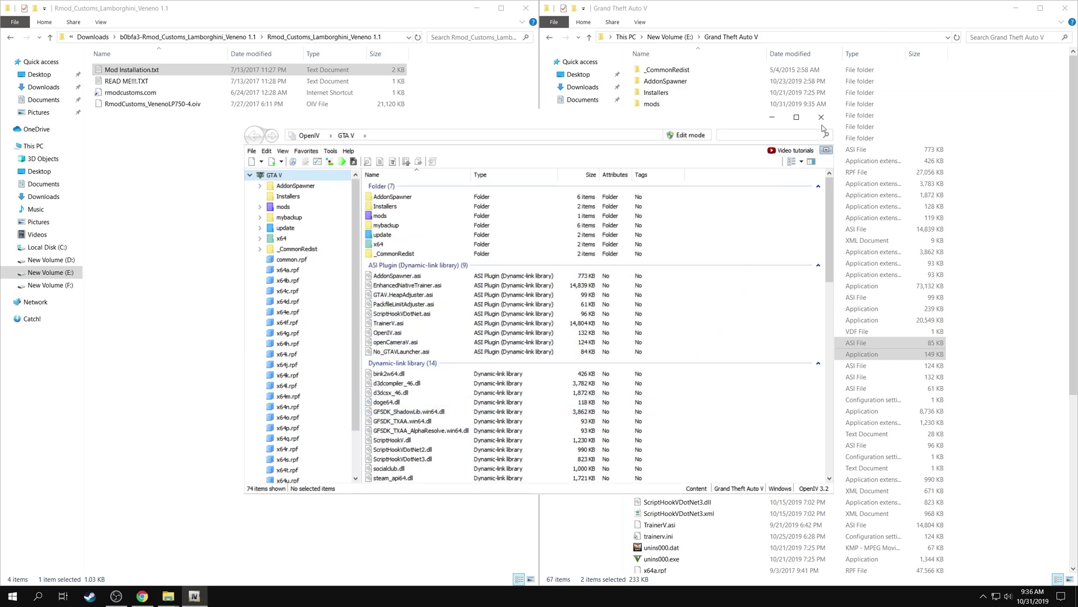
Minimise OpenIV and show the context menu for No_GTAVLauncher.exe in the Grand Theft Auto V folder.
click(772, 118)
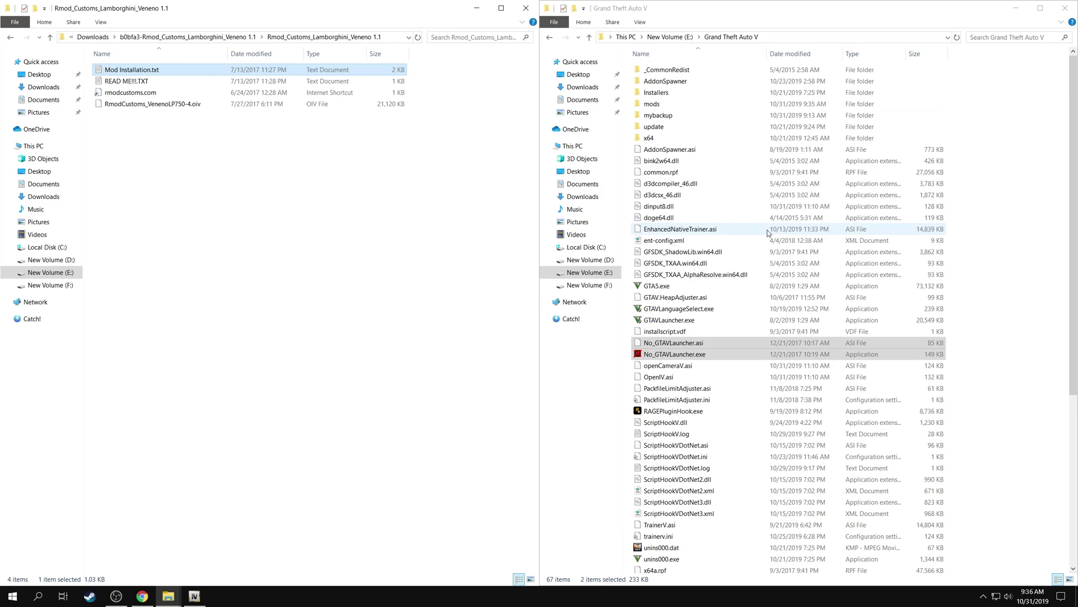
click(675, 356)
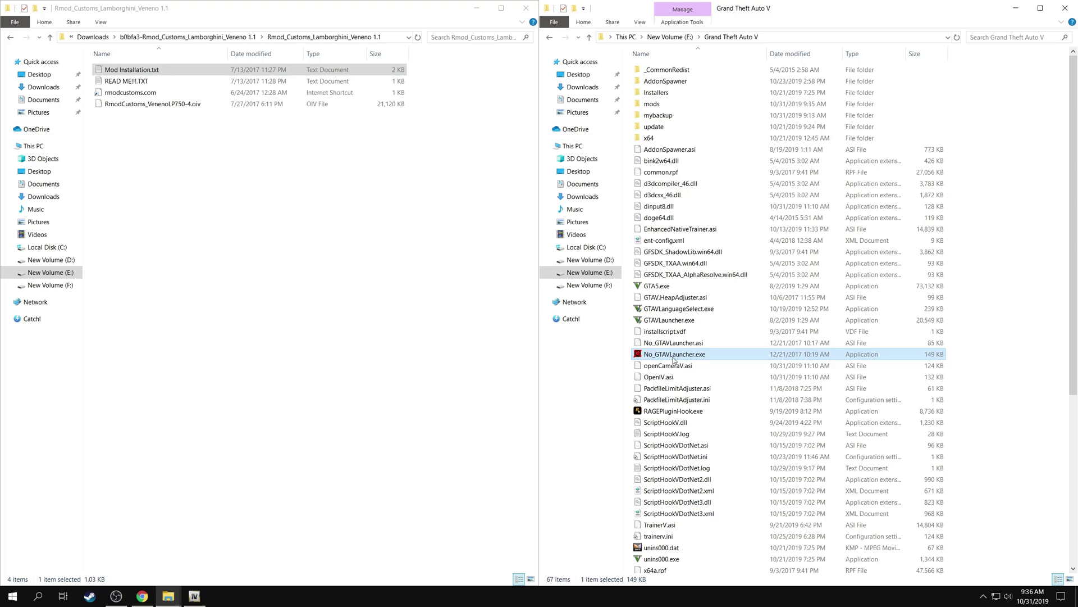
right_click(673, 359)
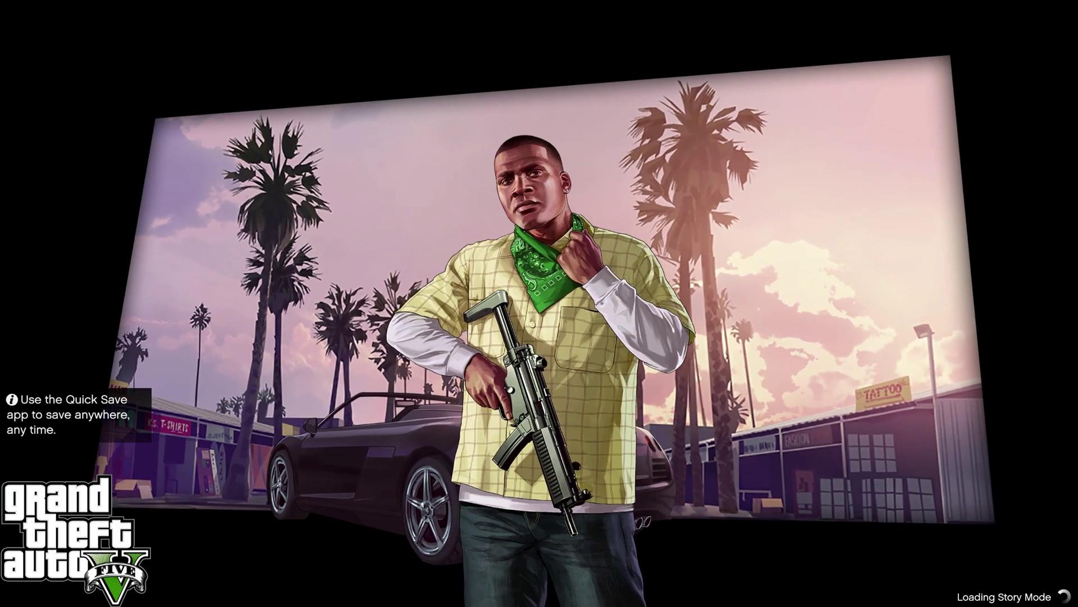
Walk the character out the front door and across the driveway toward the parked car.
key(w)
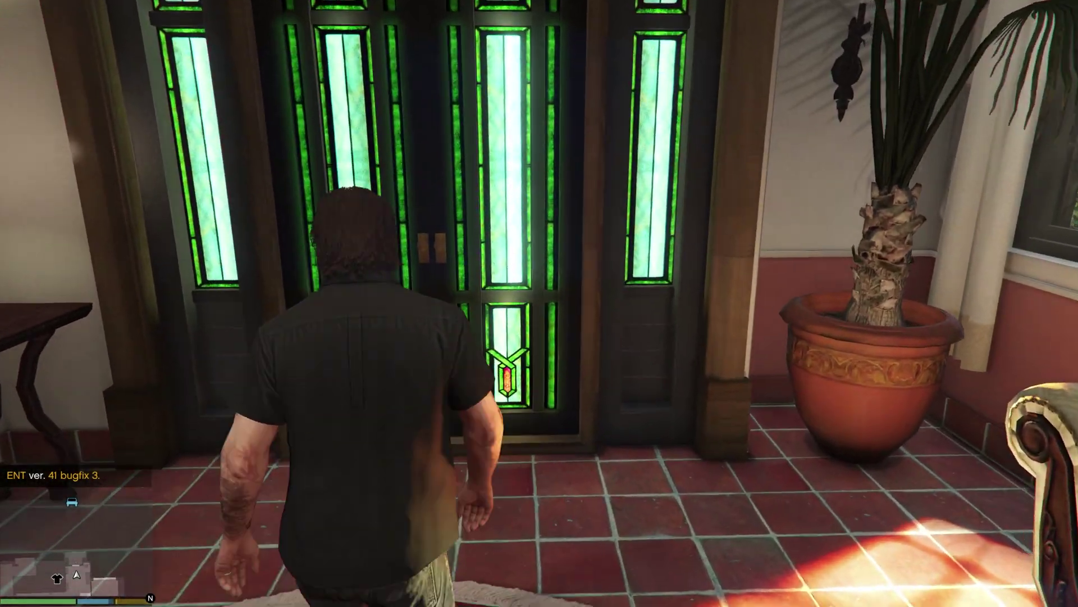
key(w)
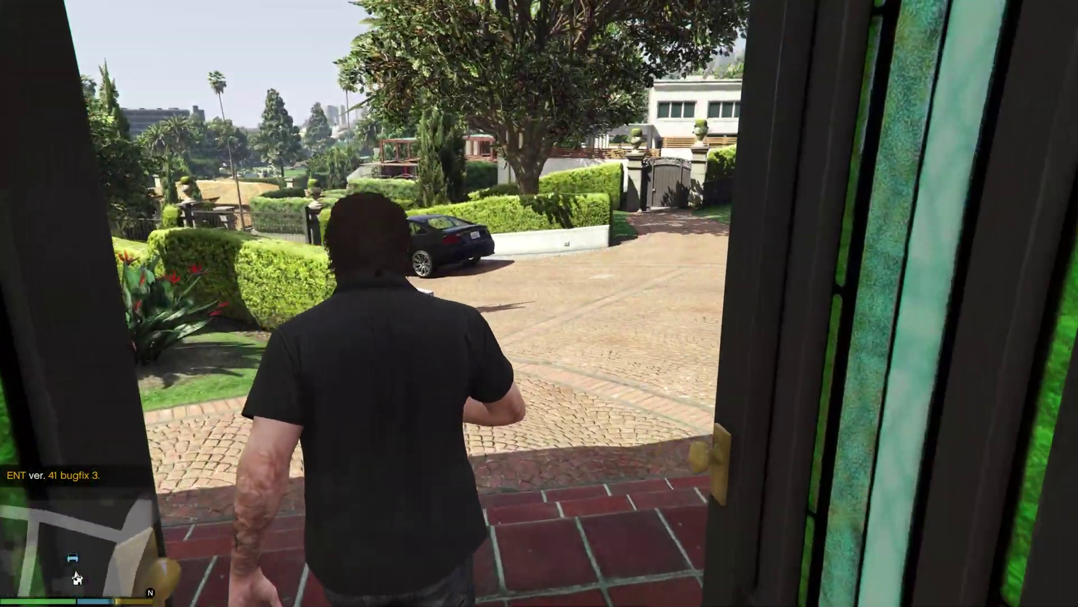
key(w)
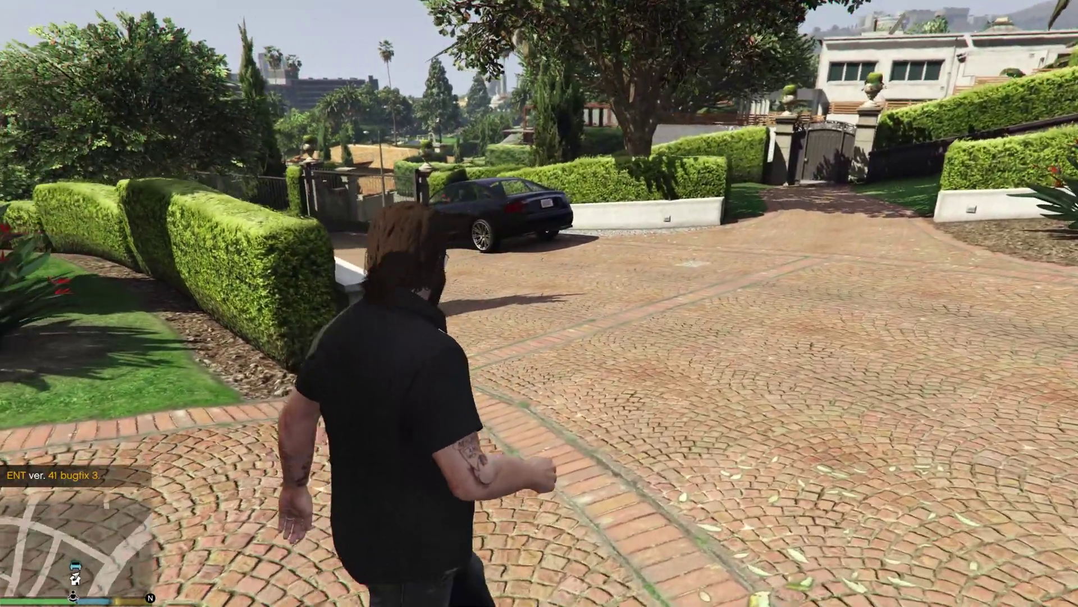
key(w)
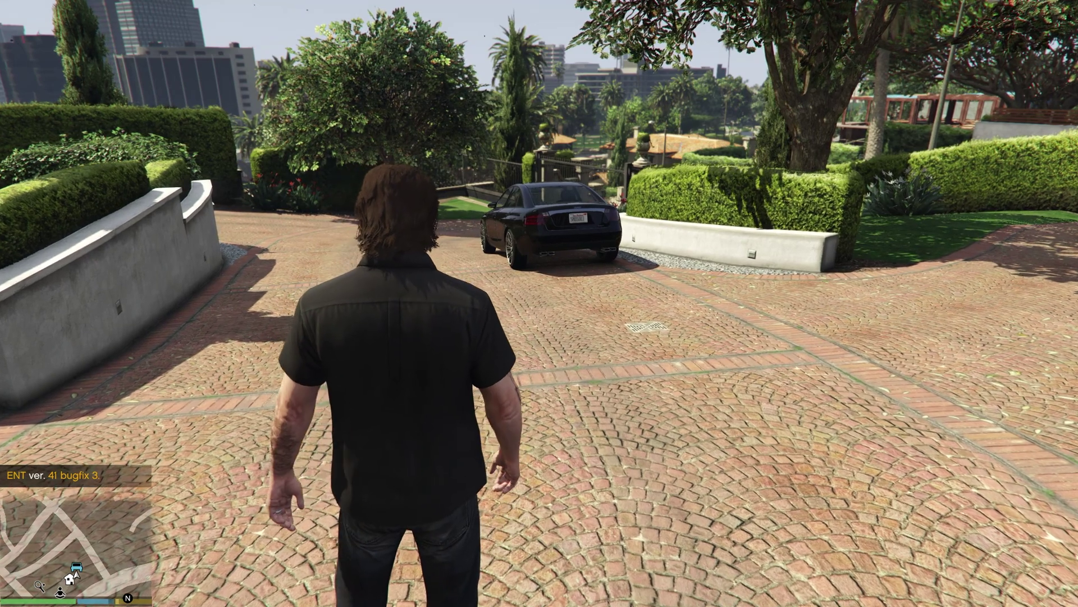
Spawn the Veneno LP 750-4 from the Add-on Spawner's vehicle search.
key(F5)
key(Down)
key(Return)
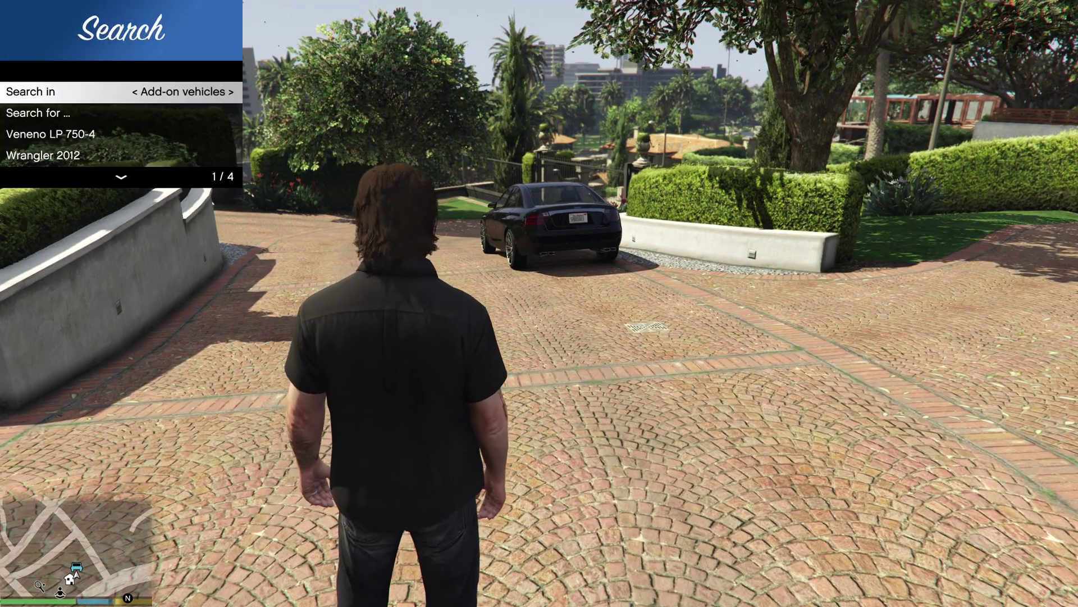
key(Down)
key(Return)
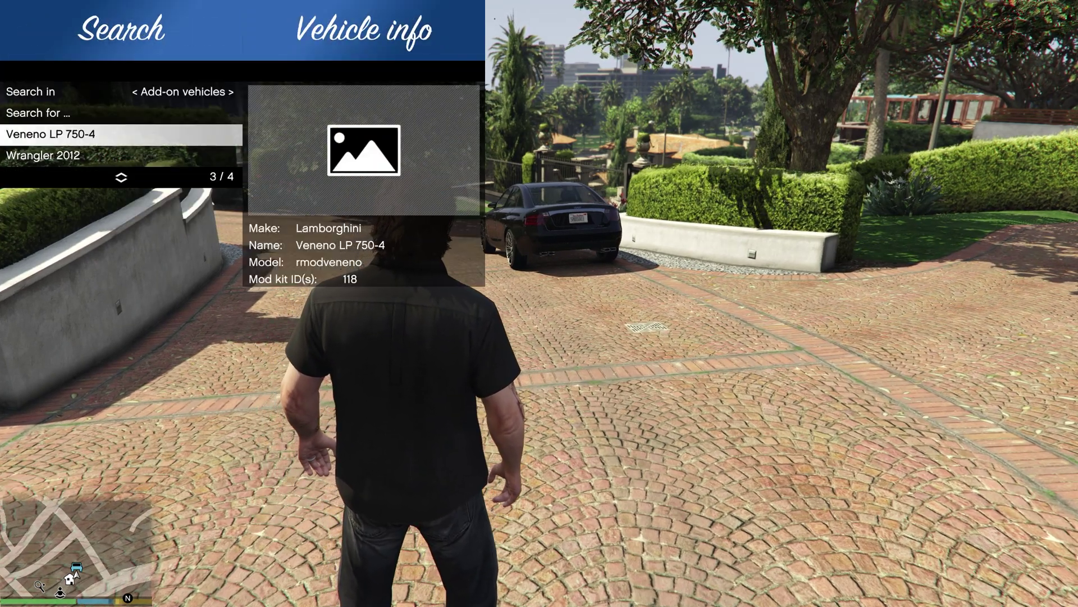
key(Return)
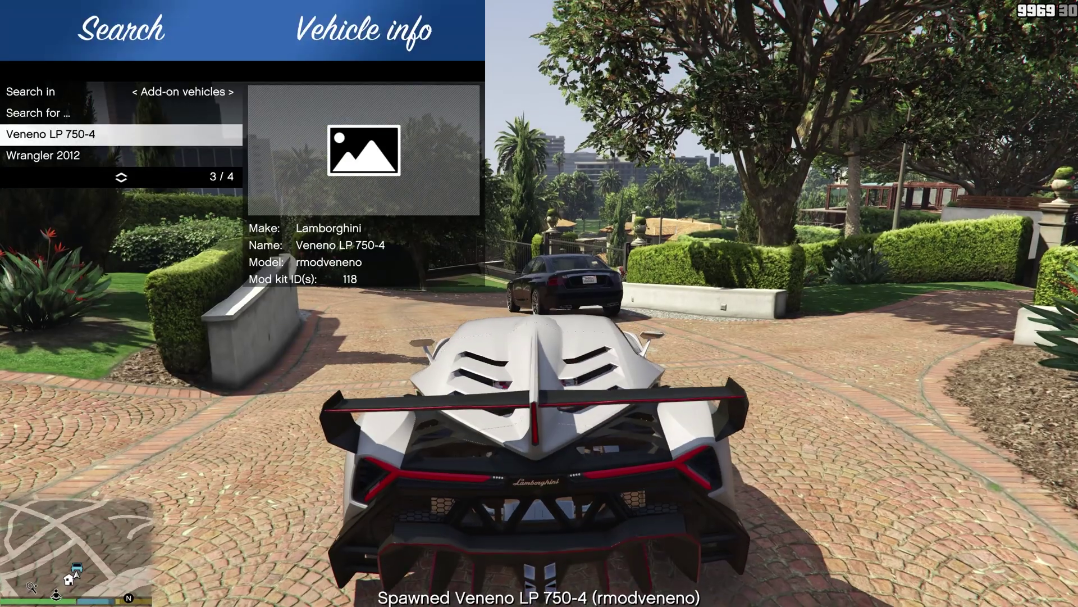
key(BackSpace)
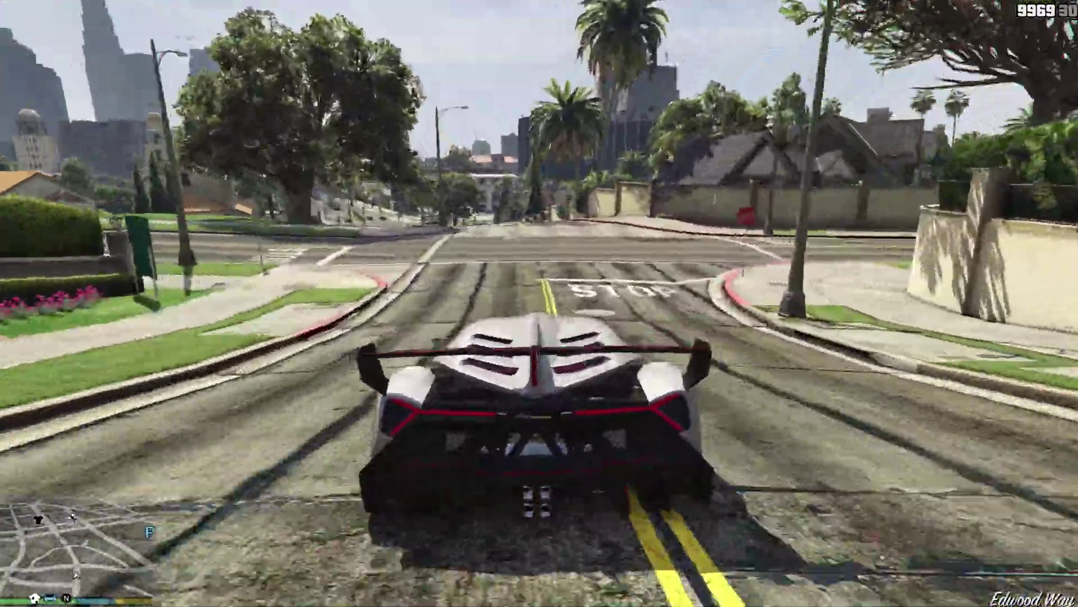
Drive via Caesars Place and Boulevard Del Perro down Eastbourne Way, stopping beside the Perseus storefronts.
key(a)
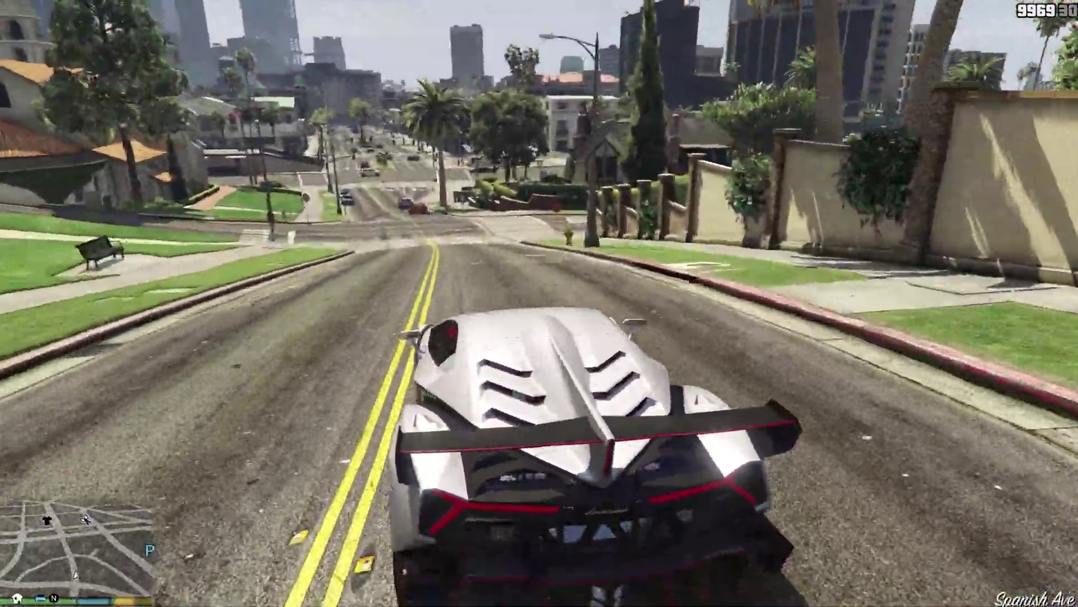
key(w)
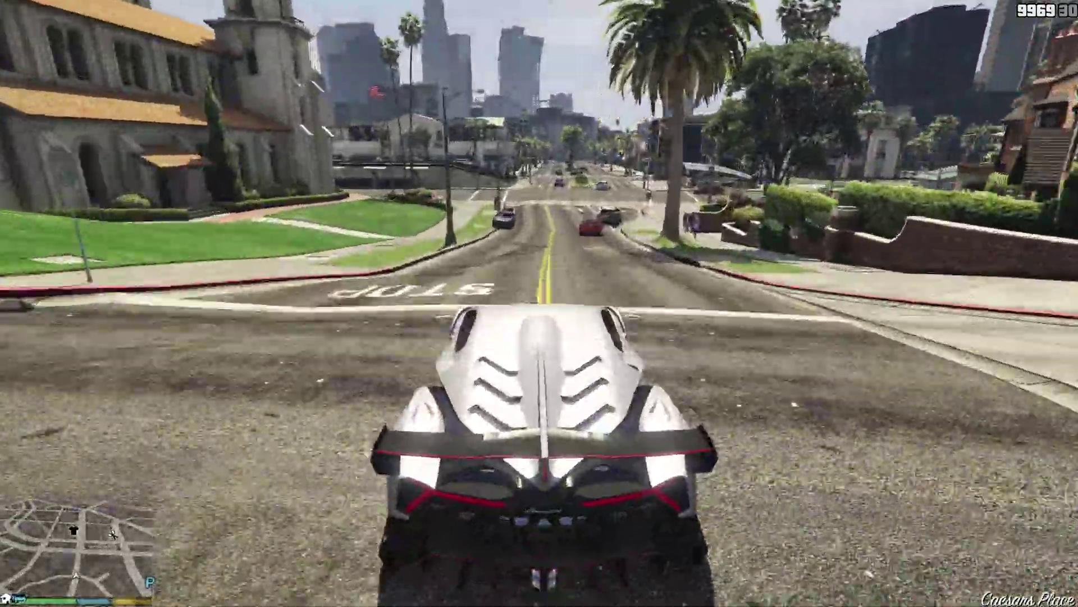
key(d)
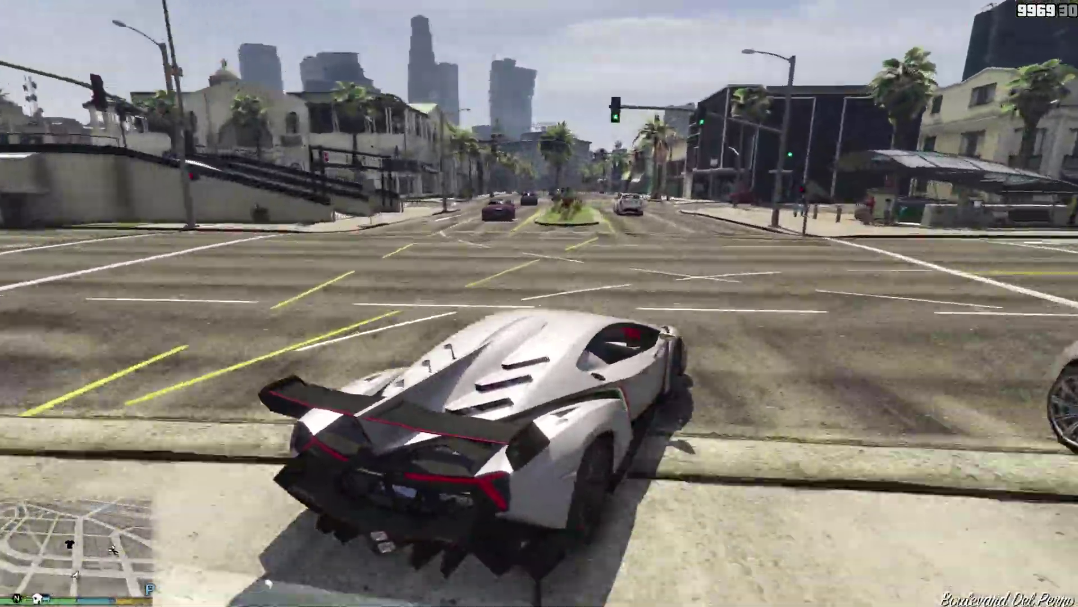
key(a)
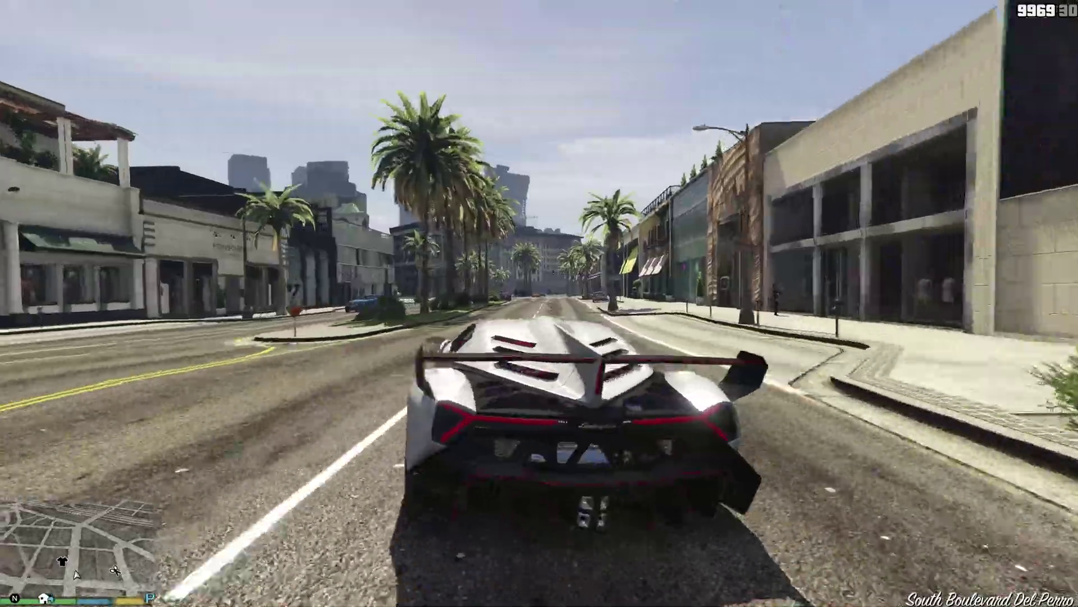
key(w)
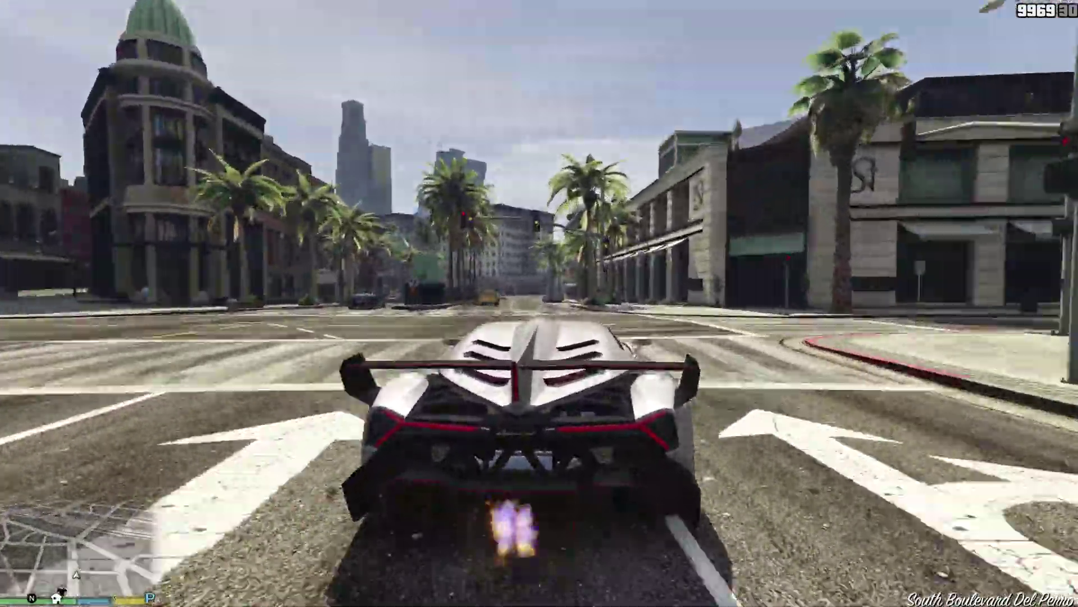
key(w)
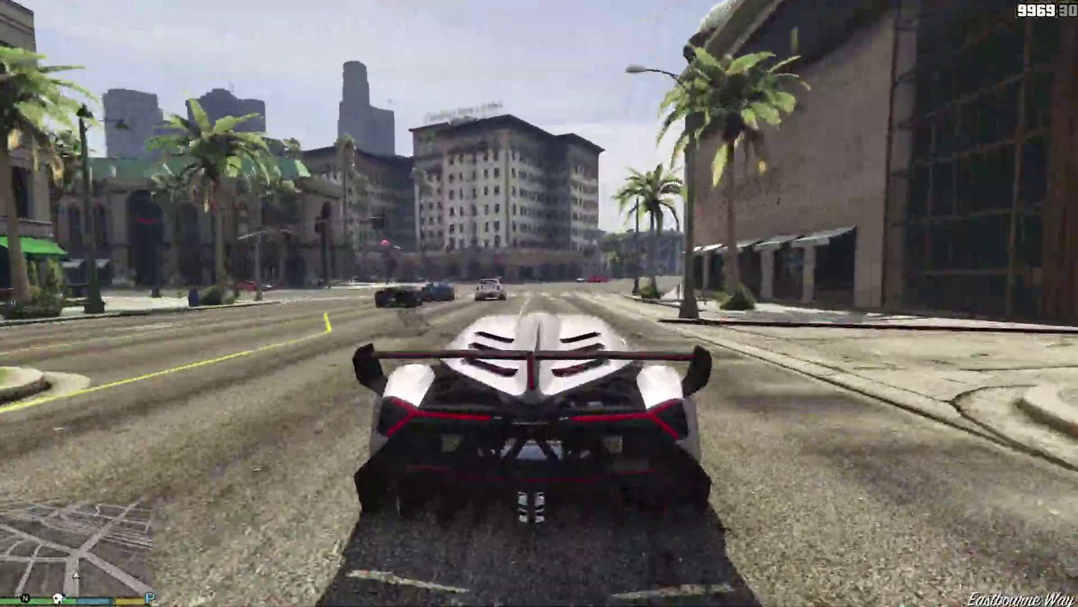
key(d)
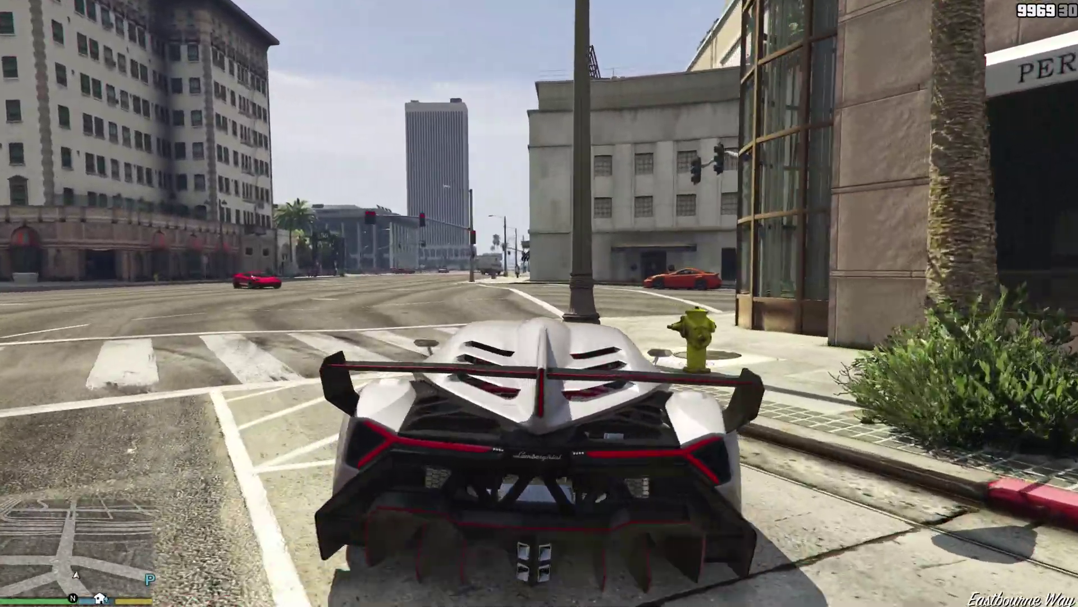